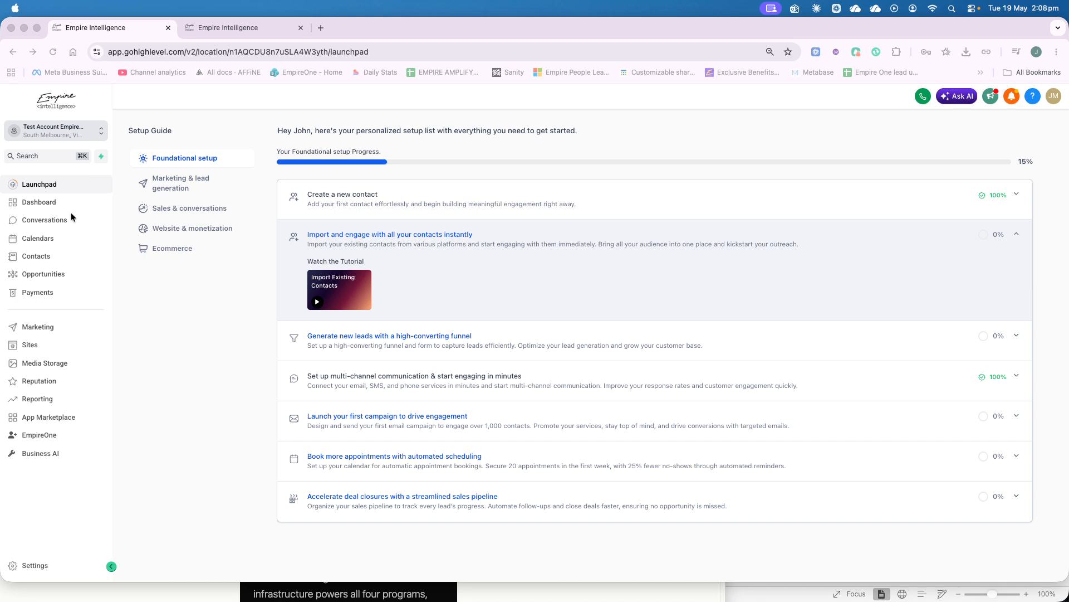
Start a contact import from the contacts list, keeping Contacts as the object, and continue to the file upload stage.
{"action": "left_click", "coordinate": [55, 240]}
{"action": "left_click", "coordinate": [39, 261]}
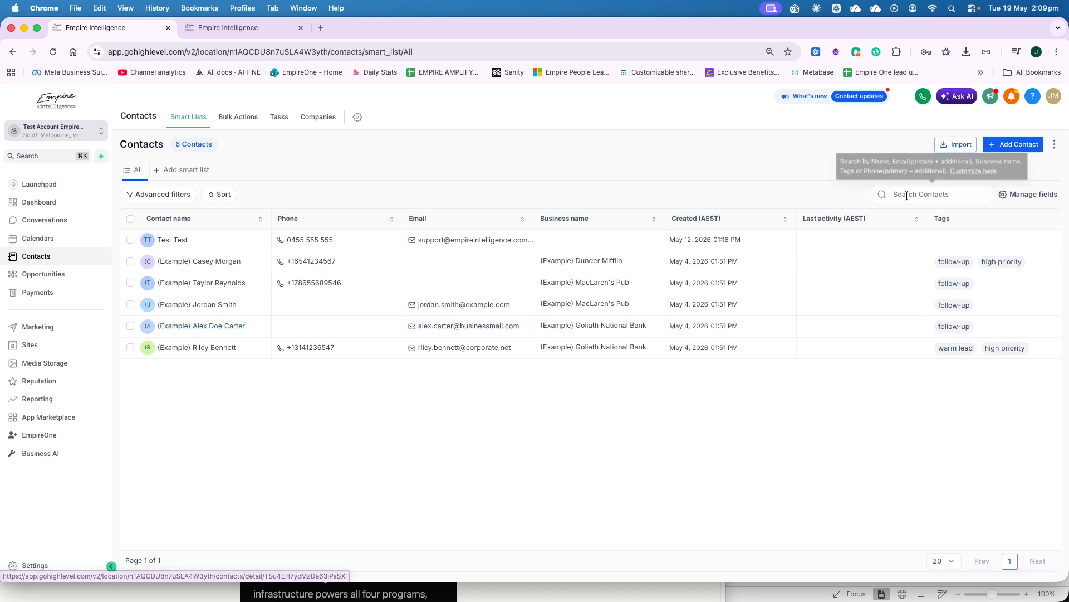
{"action": "left_click", "coordinate": [957, 146]}
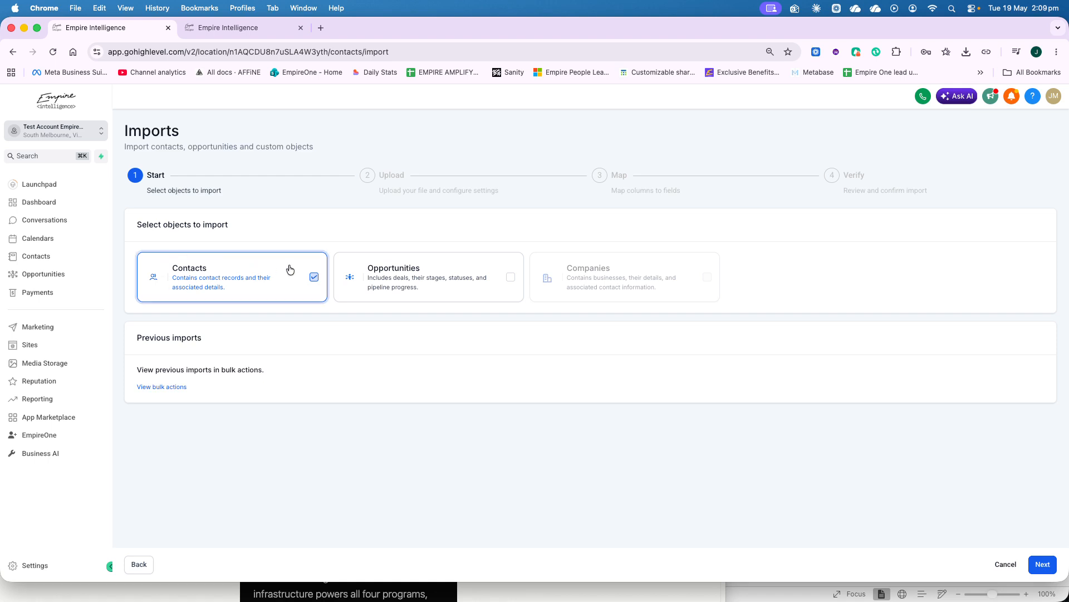
{"action": "left_click", "coordinate": [1053, 565]}
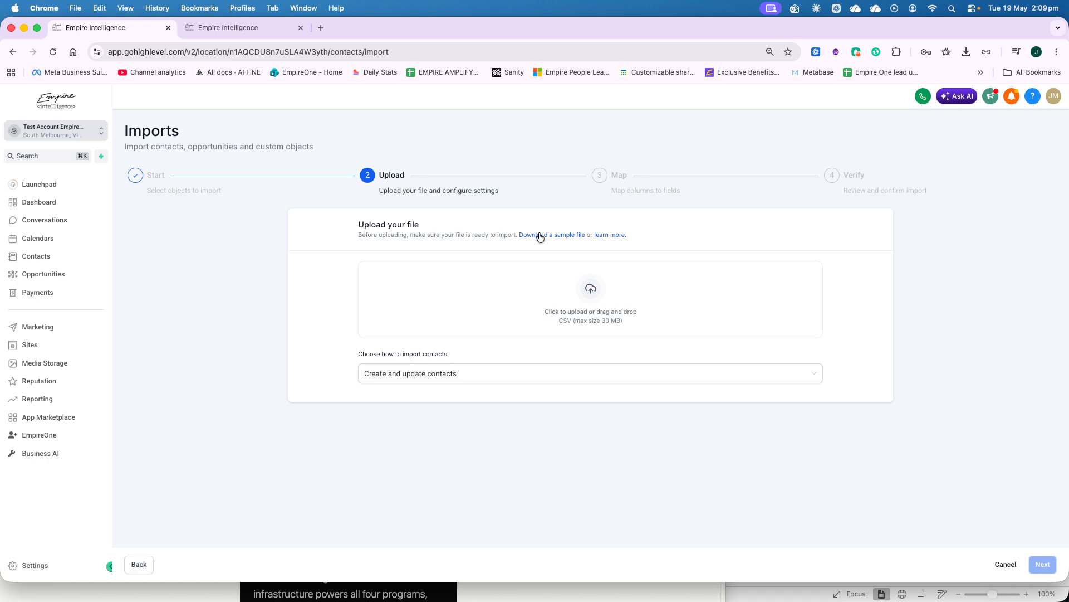
Download the sample import file and open Sample-File.csv in Excel.
{"action": "left_click", "coordinate": [540, 235]}
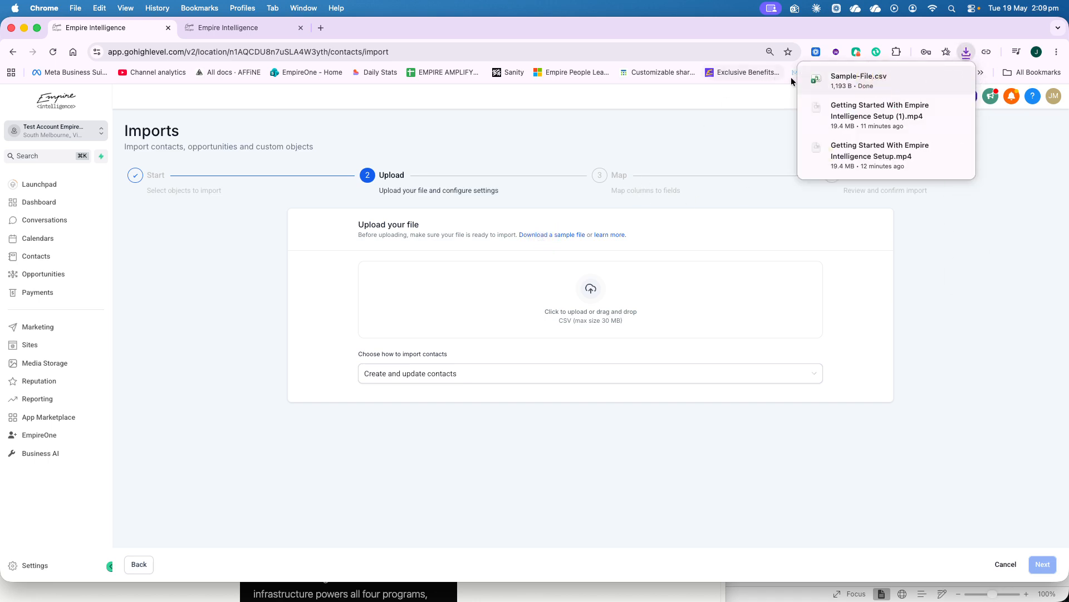
{"action": "left_click", "coordinate": [837, 79]}
{"action": "left_click", "coordinate": [862, 78]}
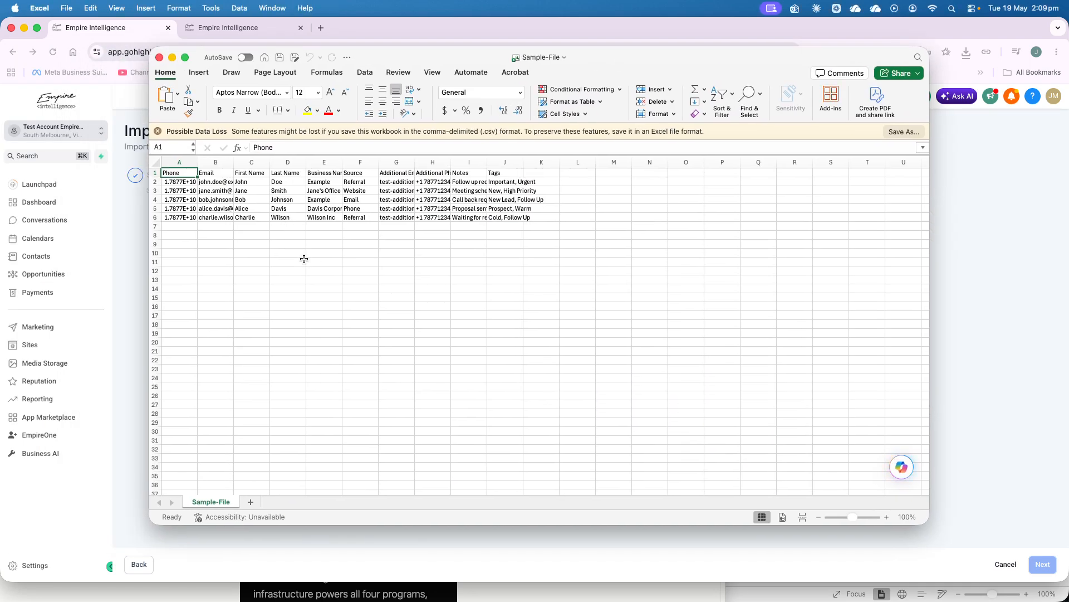
Widen the Phone, Additional Emails, Additional Phones, Notes and Tags columns so their contents can be read.
{"action": "left_click", "coordinate": [243, 242]}
{"action": "left_click_drag", "start_coordinate": [198, 162], "coordinate": [264, 162]}
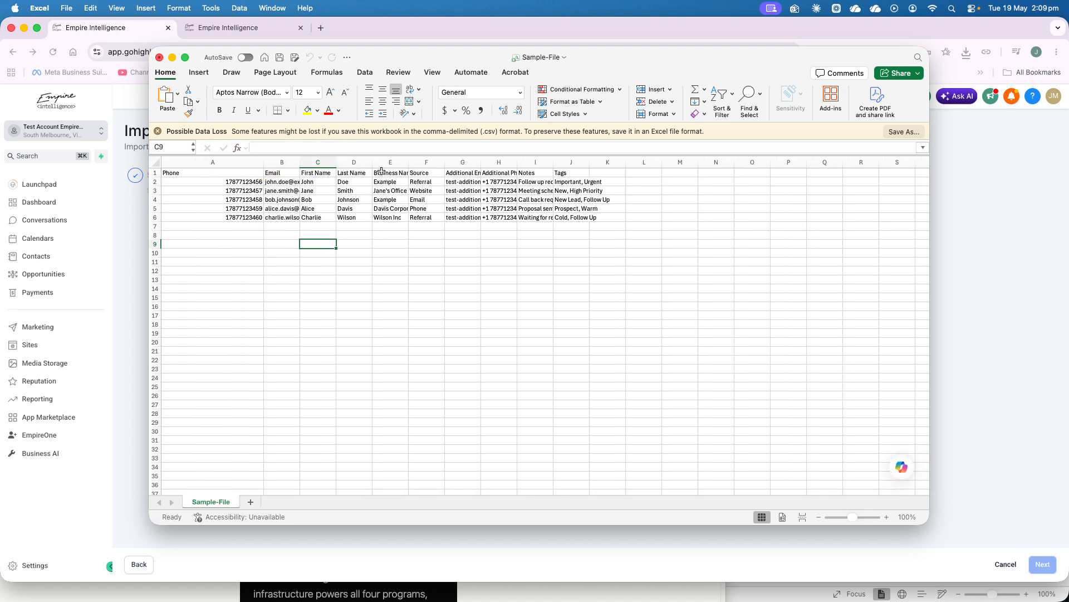
{"action": "left_click_drag", "start_coordinate": [477, 166], "coordinate": [752, 162]}
{"action": "left_click_drag", "start_coordinate": [630, 161], "coordinate": [701, 160]}
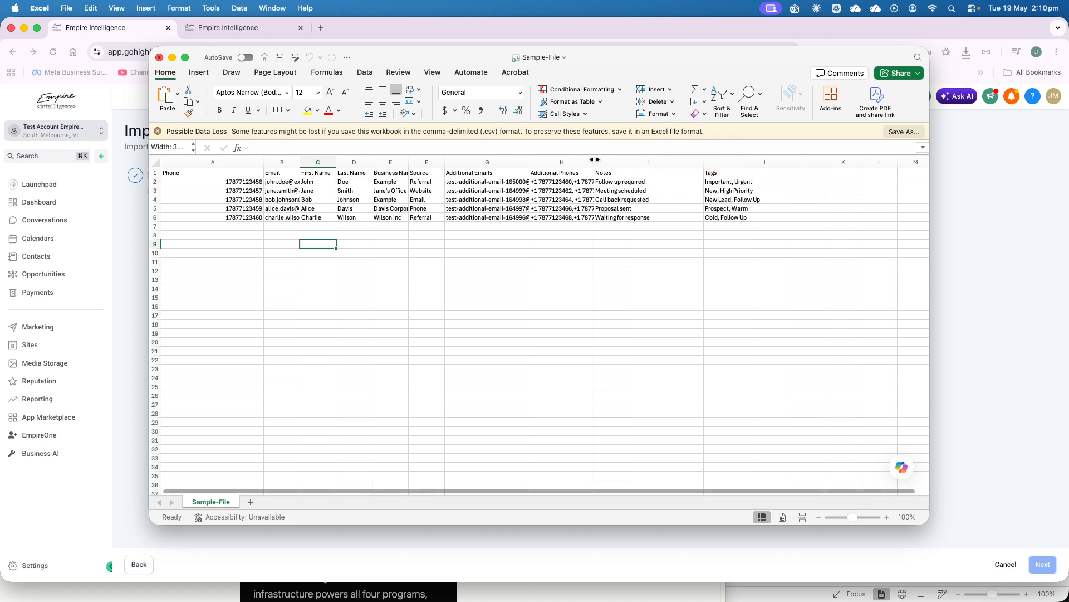
{"action": "left_click_drag", "start_coordinate": [594, 160], "coordinate": [652, 161]}
{"action": "left_click_drag", "start_coordinate": [527, 160], "coordinate": [572, 161]}
{"action": "scroll", "coordinate": [808, 218], "scroll_direction": "right", "scroll_amount": 5}
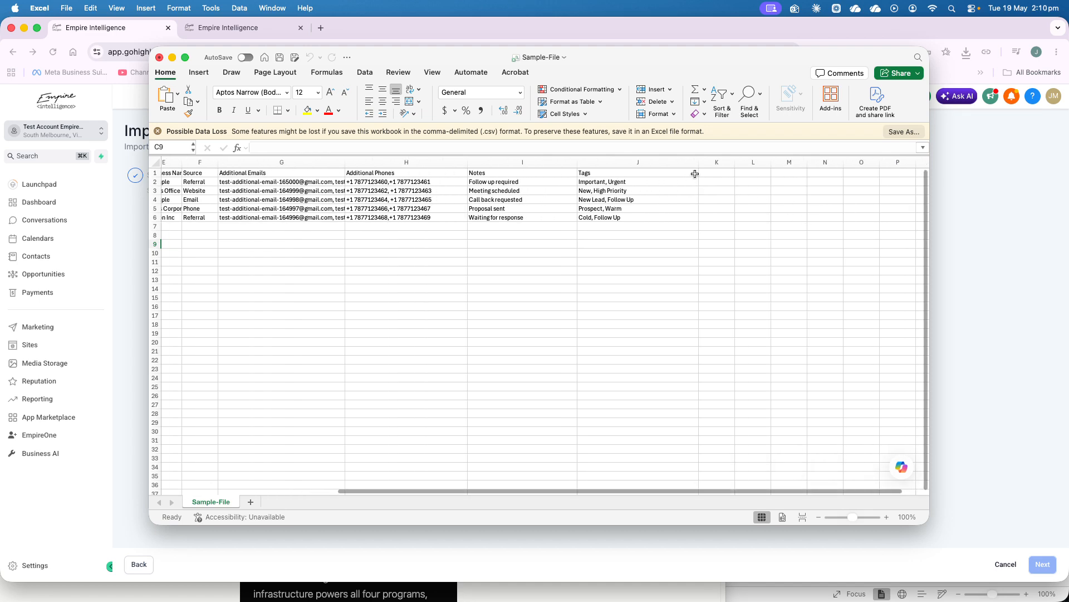
Examine the sample file's column headings and the empty cells beyond Tags, and close the workbook.
{"action": "left_click", "coordinate": [840, 174]}
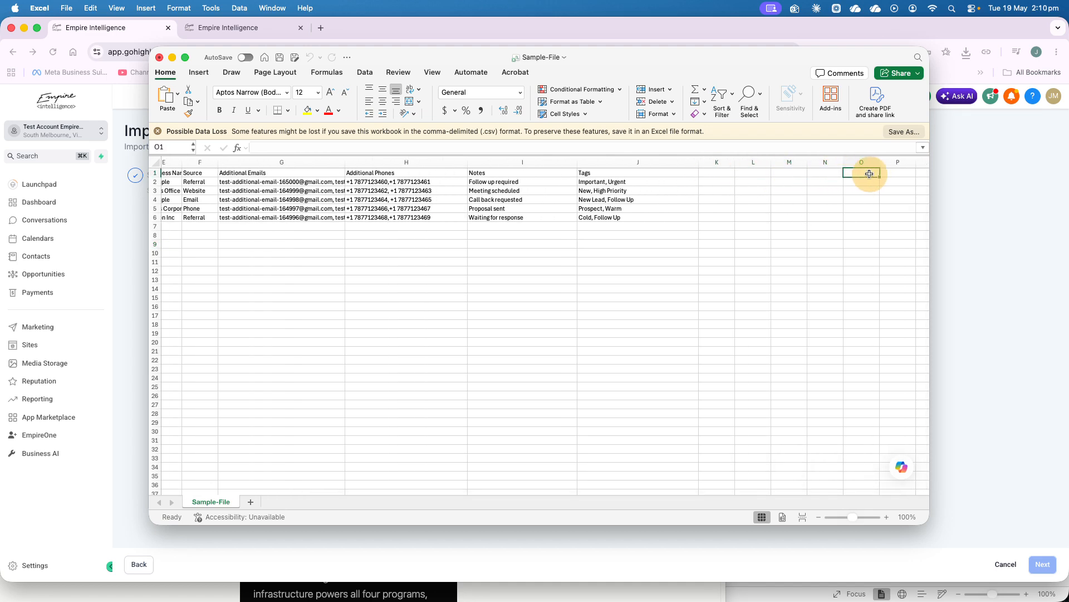
{"action": "left_click", "coordinate": [719, 174]}
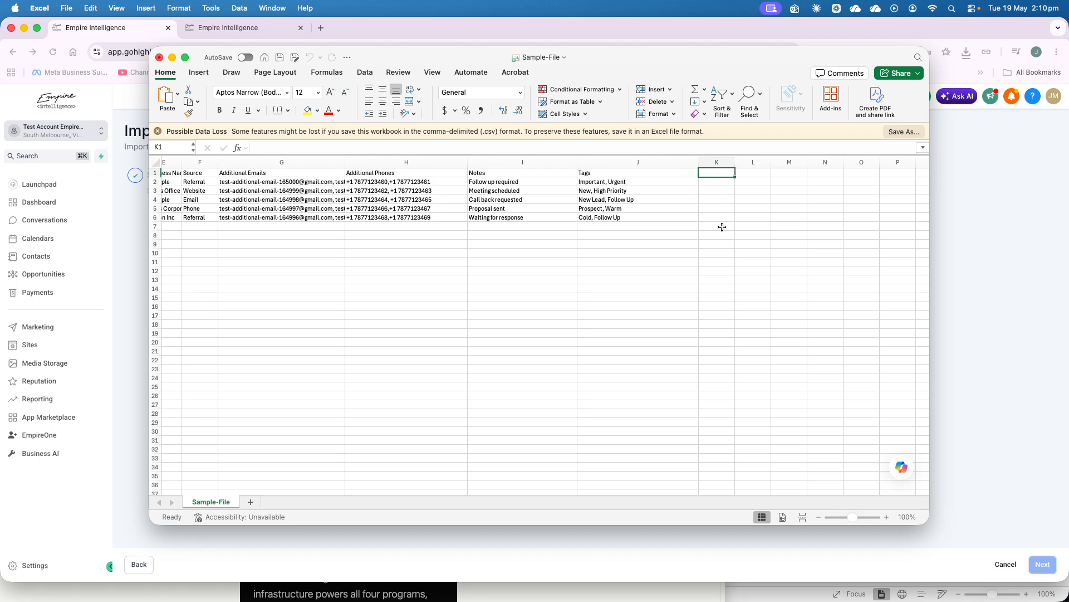
{"action": "scroll", "coordinate": [723, 227], "scroll_direction": "left", "scroll_amount": 5}
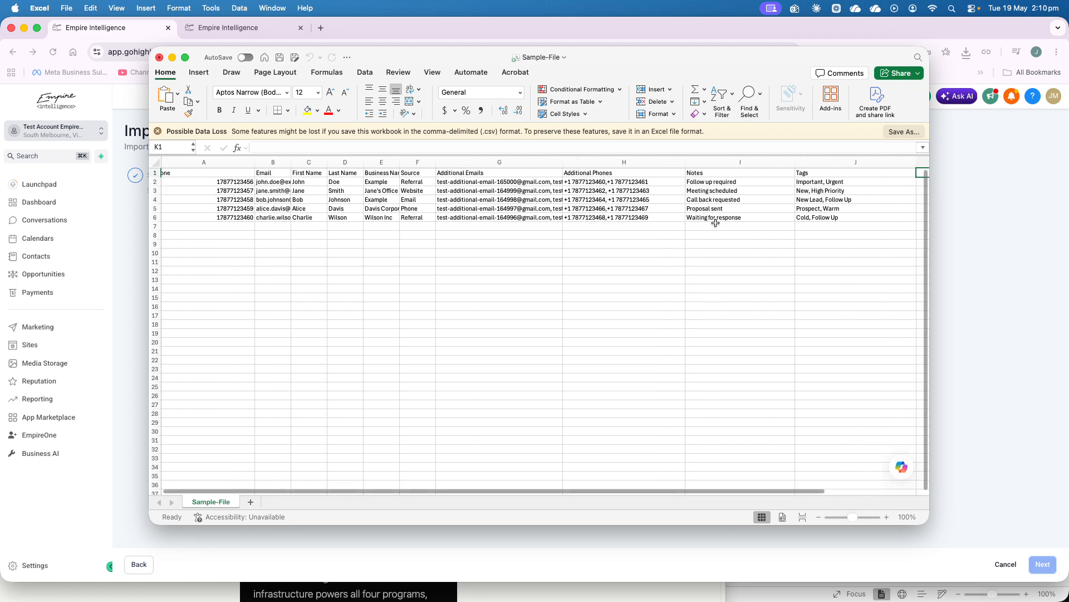
{"action": "scroll", "coordinate": [741, 234], "scroll_direction": "right", "scroll_amount": 10}
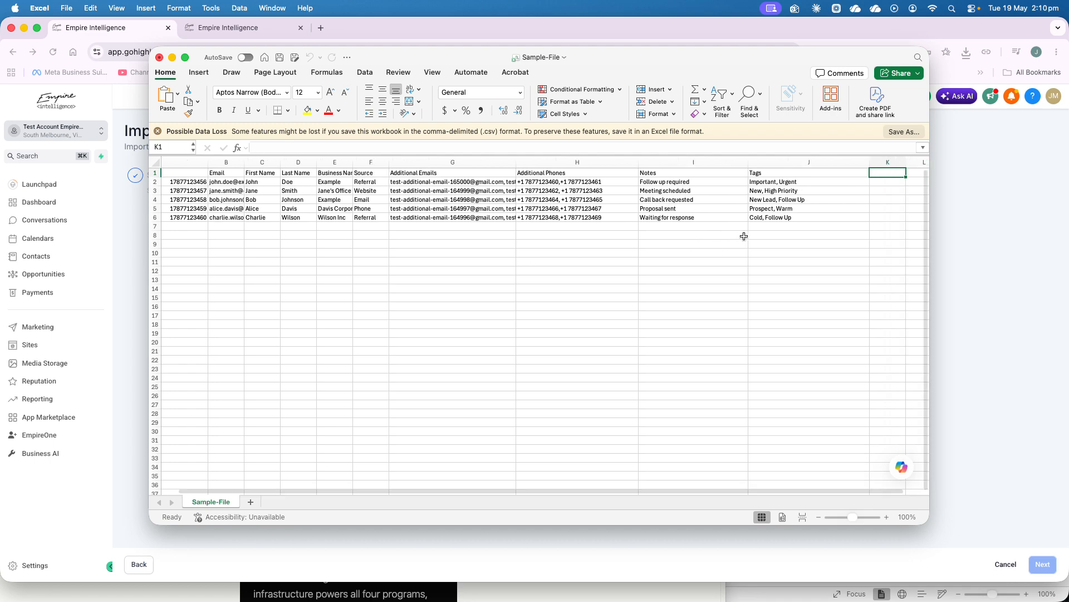
{"action": "scroll", "coordinate": [744, 237], "scroll_direction": "left", "scroll_amount": 8}
{"action": "scroll", "coordinate": [744, 237], "scroll_direction": "left", "scroll_amount": 3}
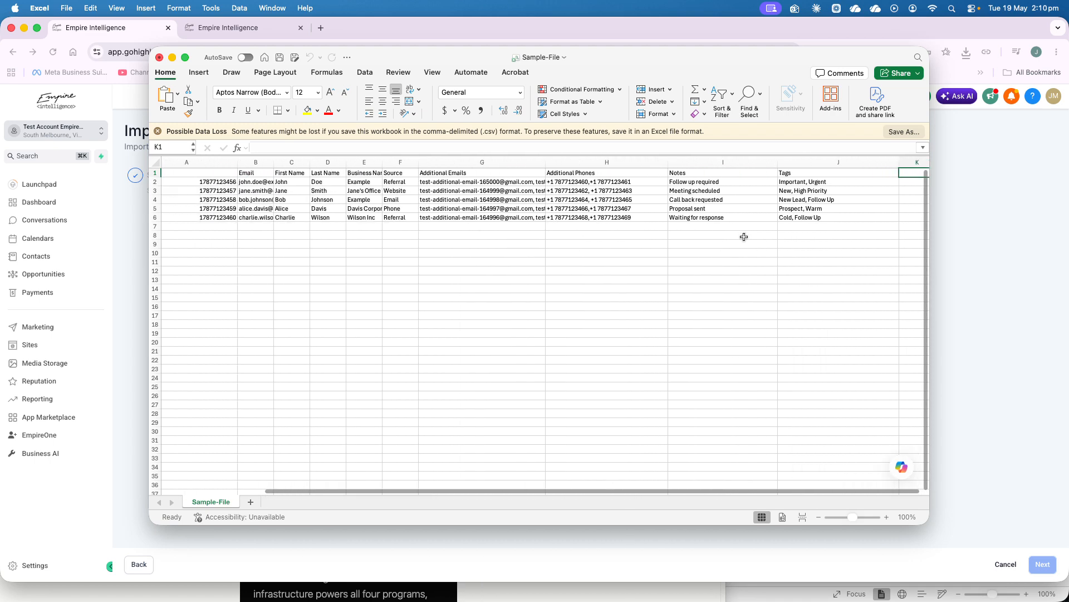
{"action": "left_click", "coordinate": [160, 57]}
{"action": "left_click", "coordinate": [547, 316]}
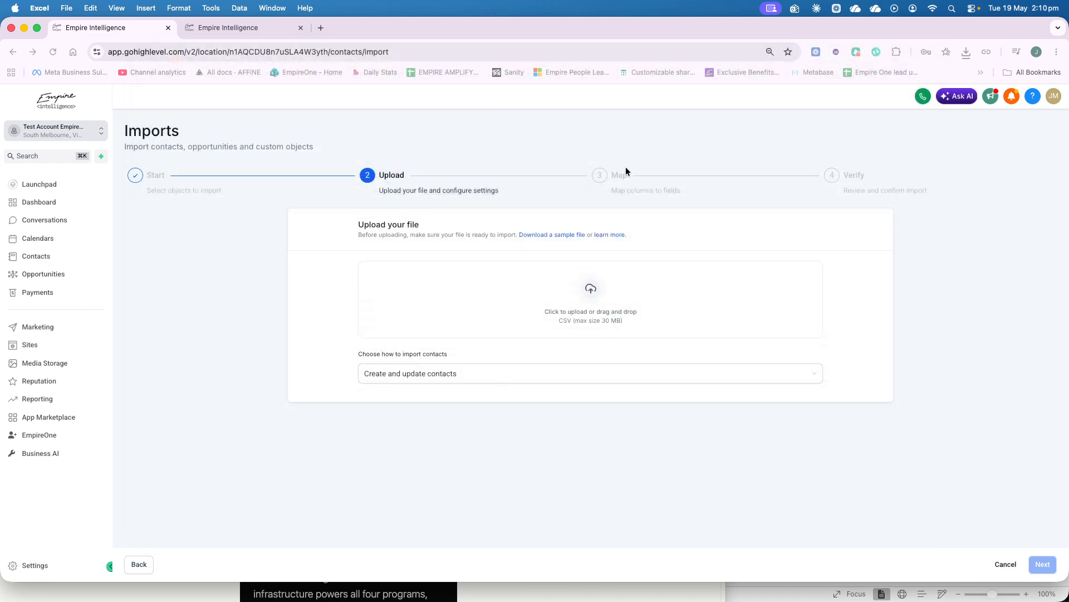
Upload Sample-File.csv to the contact import with Create and update contacts, and continue to column mapping.
{"action": "left_click", "coordinate": [613, 178]}
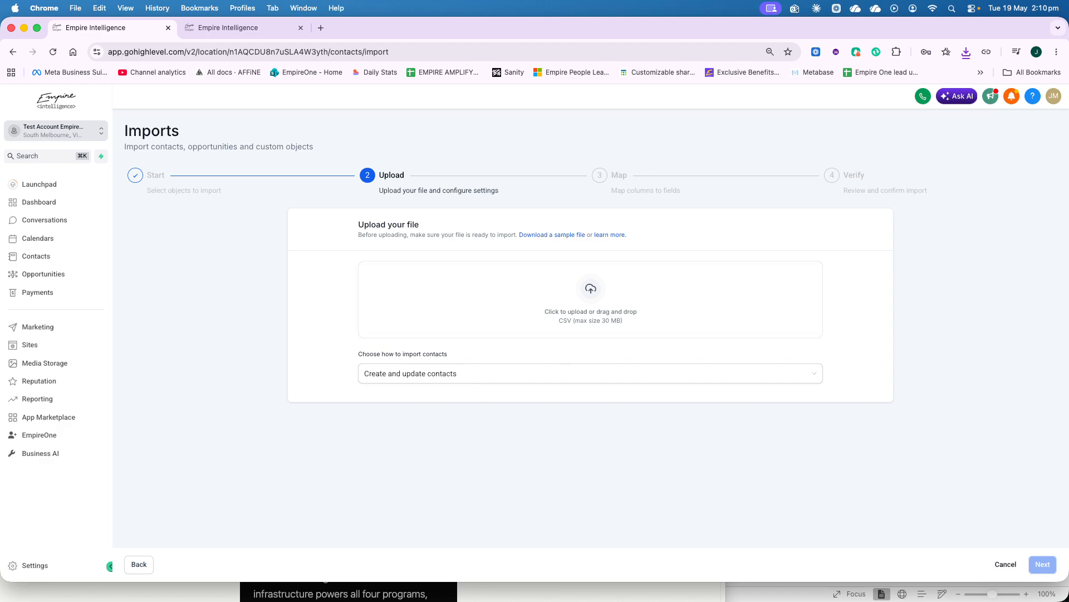
{"action": "key", "text": "super+Tab"}
{"action": "left_click_drag", "start_coordinate": [361, 154], "coordinate": [526, 309]}
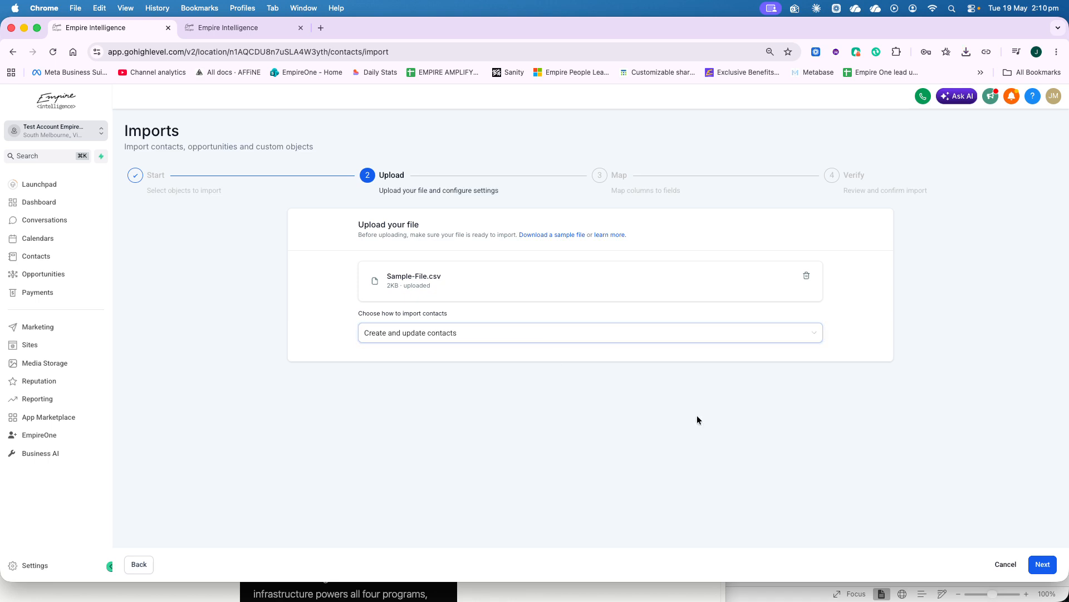
{"action": "left_click", "coordinate": [1048, 565]}
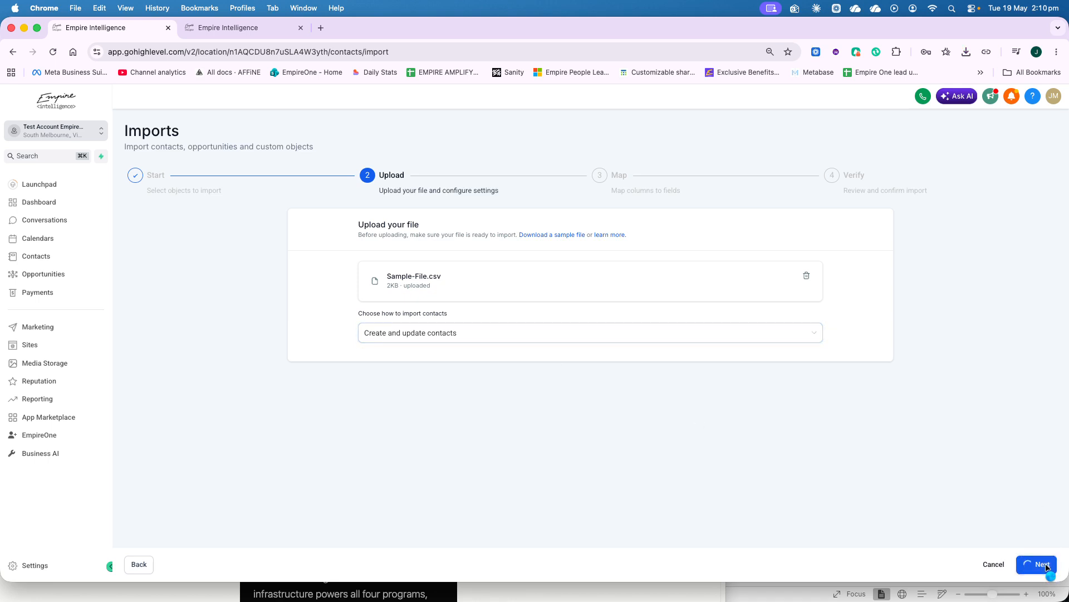
Examine how the file's columns are mapped to contact fields and which fields are available for the Tags column.
{"action": "scroll", "coordinate": [709, 320], "scroll_direction": "down", "scroll_amount": 5}
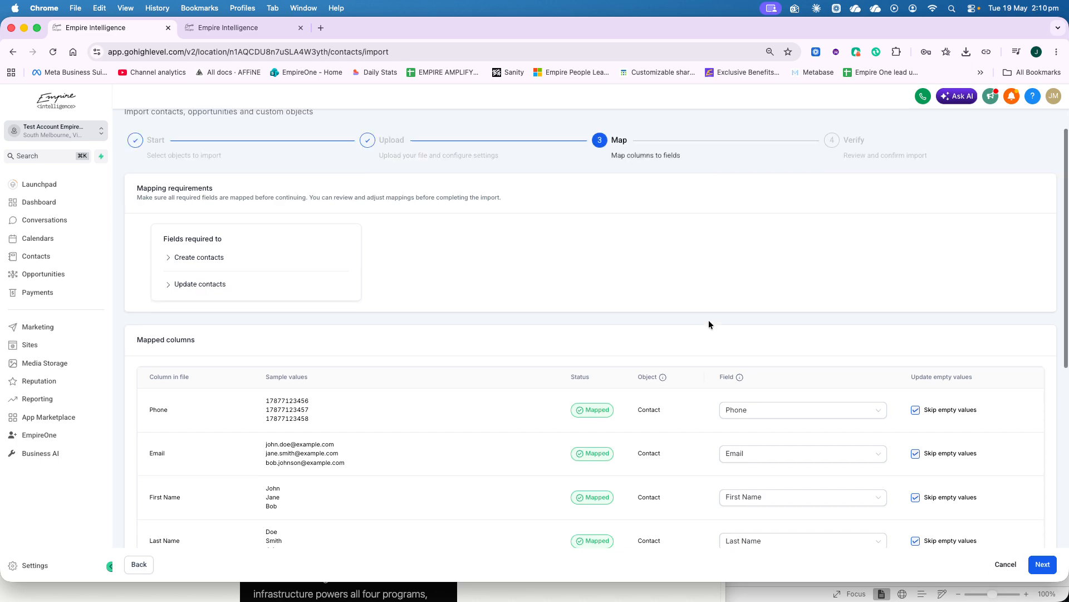
{"action": "scroll", "coordinate": [710, 309], "scroll_direction": "down", "scroll_amount": 3}
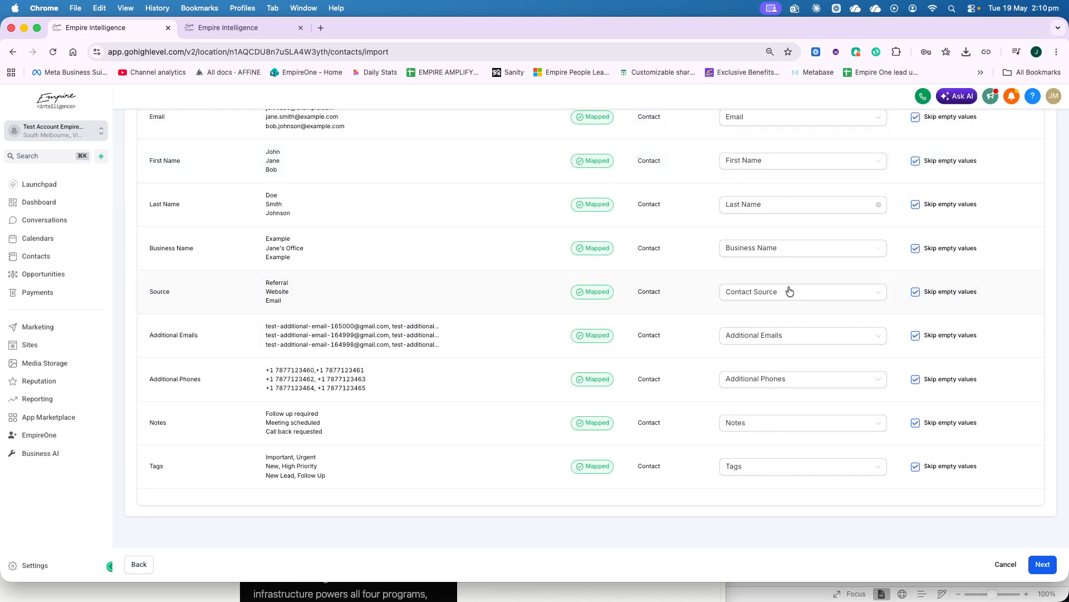
{"action": "left_click", "coordinate": [801, 467]}
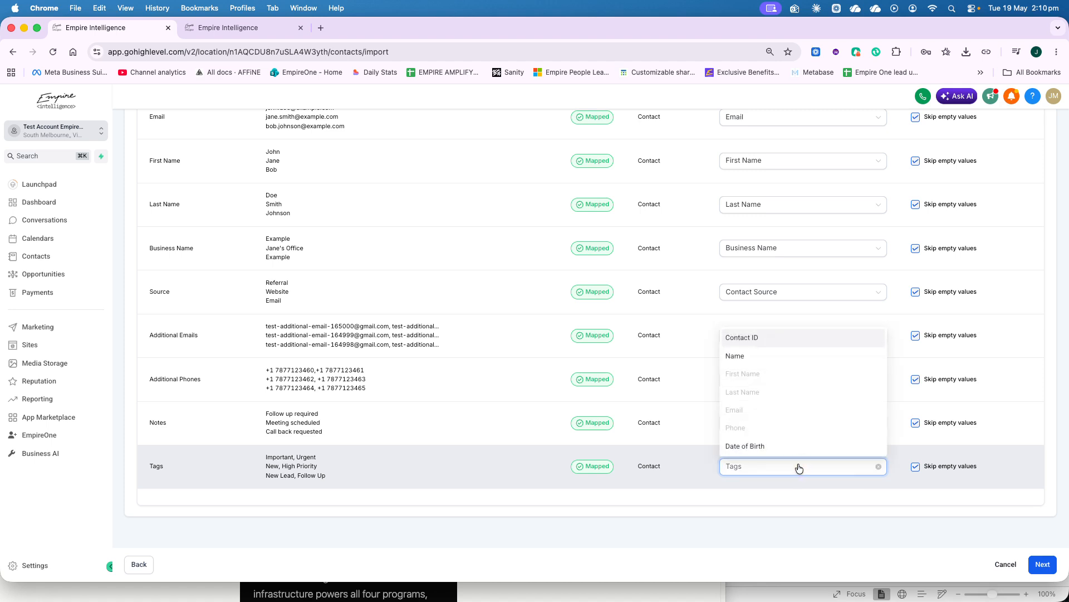
{"action": "scroll", "coordinate": [787, 425], "scroll_direction": "down", "scroll_amount": 5}
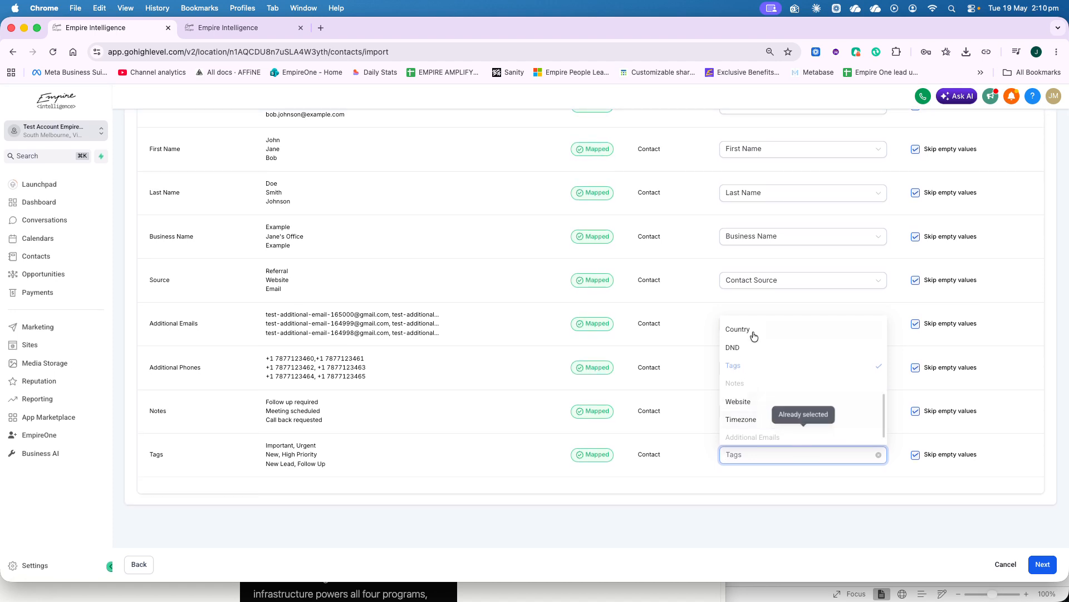
{"action": "scroll", "coordinate": [758, 340], "scroll_direction": "up", "scroll_amount": 3}
{"action": "scroll", "coordinate": [755, 336], "scroll_direction": "down", "scroll_amount": 3}
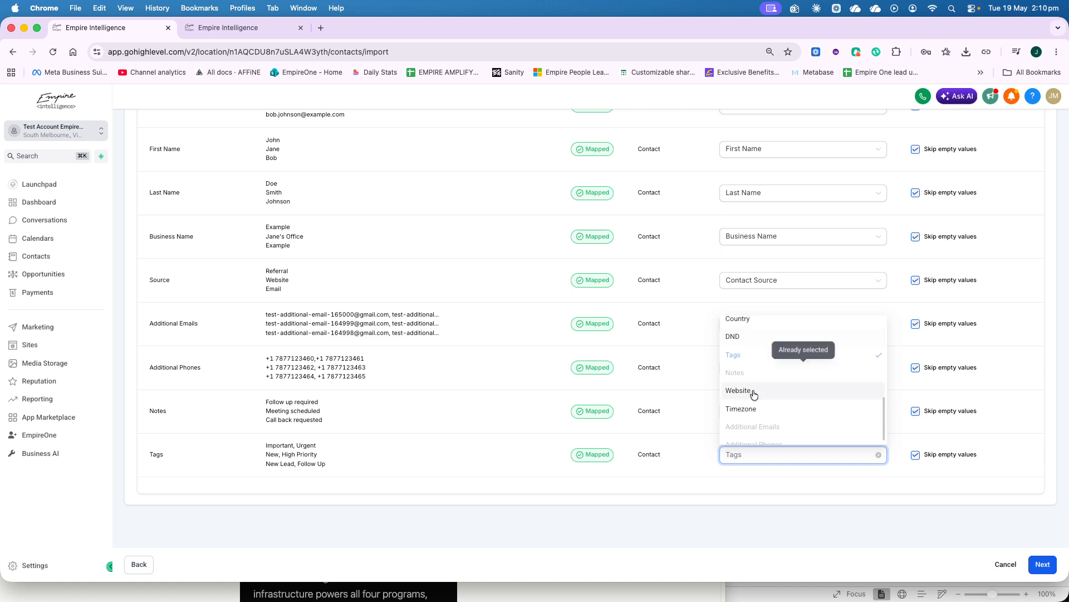
{"action": "scroll", "coordinate": [756, 392], "scroll_direction": "up", "scroll_amount": 5}
{"action": "scroll", "coordinate": [758, 397], "scroll_direction": "down", "scroll_amount": 5}
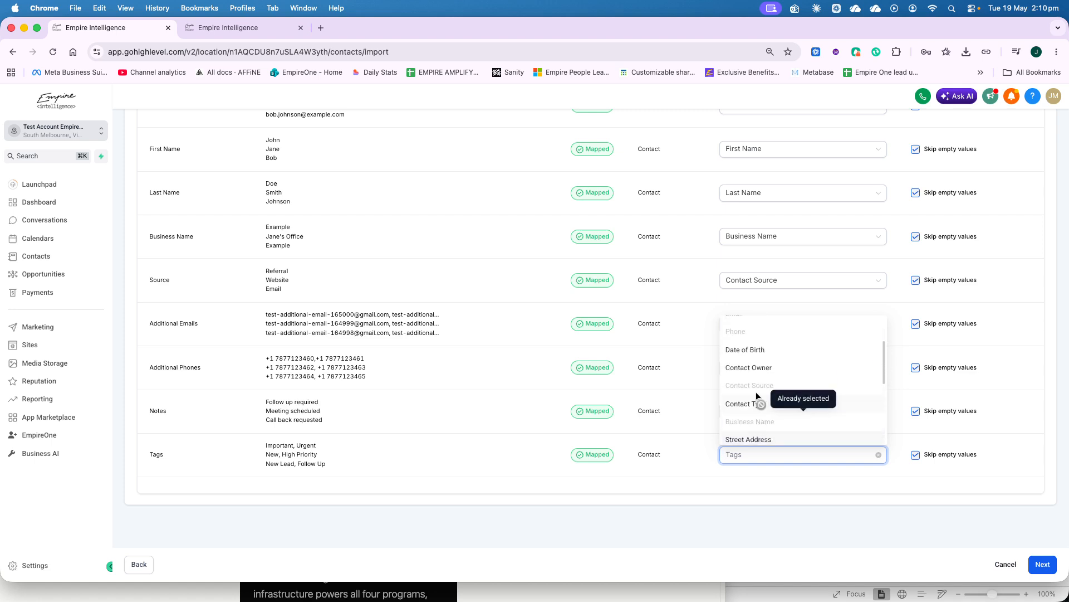
{"action": "scroll", "coordinate": [756, 396], "scroll_direction": "up", "scroll_amount": 4}
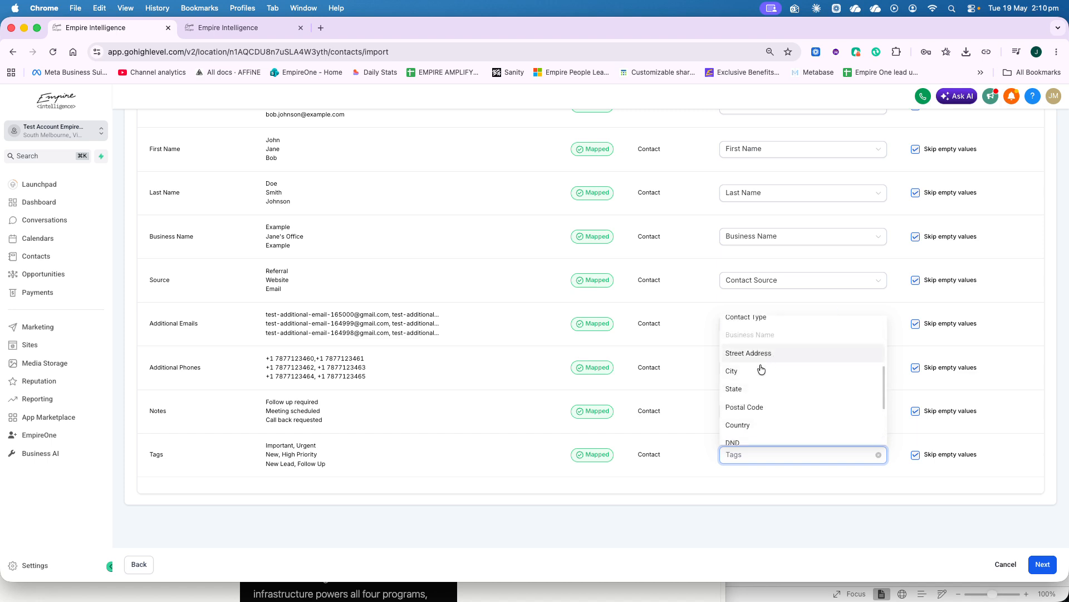
{"action": "scroll", "coordinate": [757, 415], "scroll_direction": "down", "scroll_amount": 1}
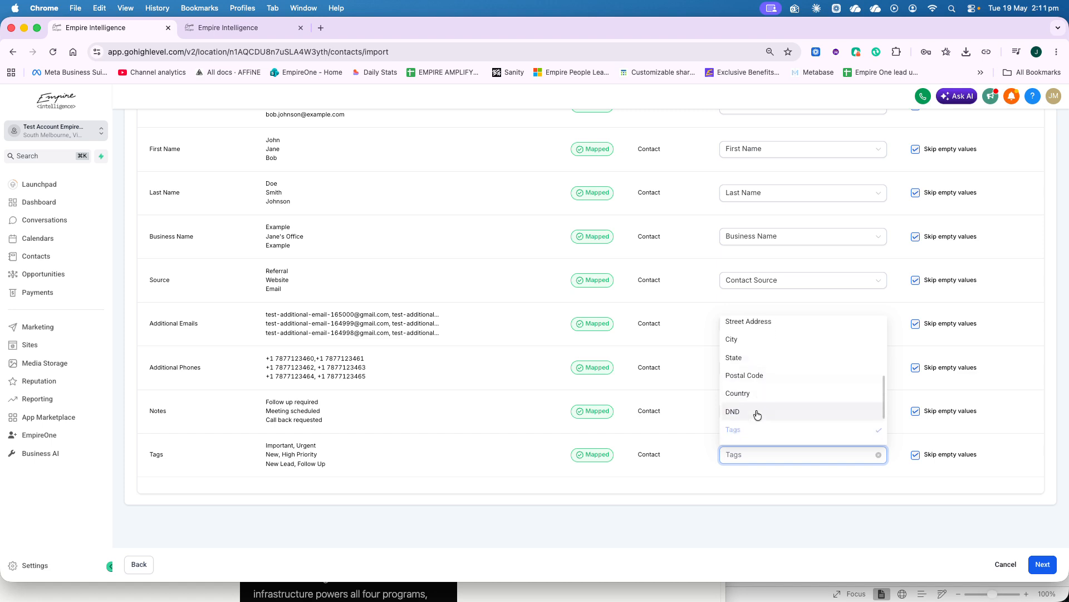
{"action": "scroll", "coordinate": [756, 414], "scroll_direction": "down", "scroll_amount": 3}
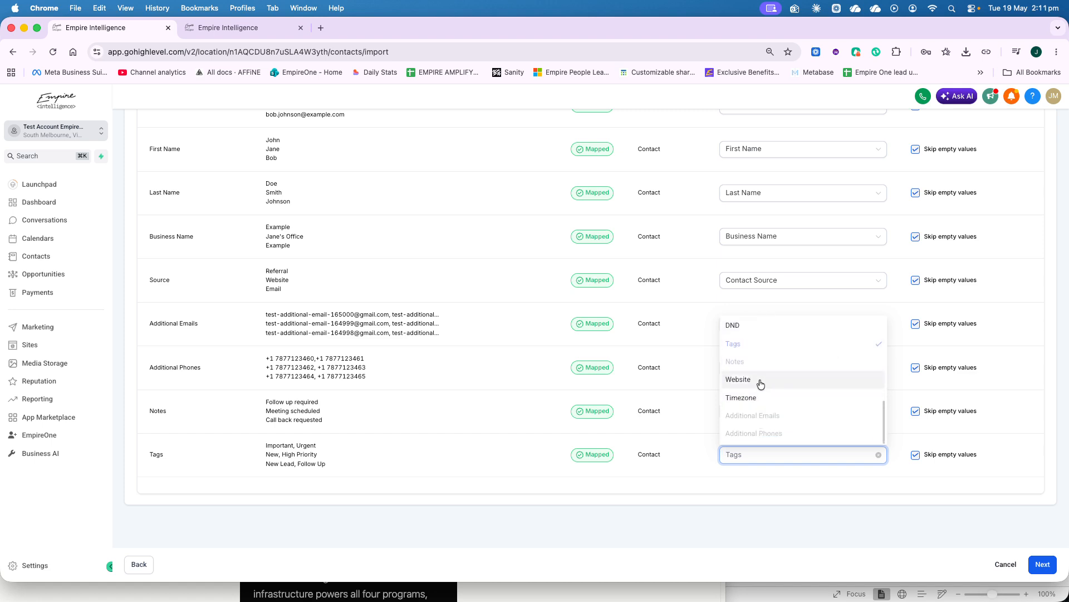
{"action": "scroll", "coordinate": [761, 404], "scroll_direction": "up", "scroll_amount": 5}
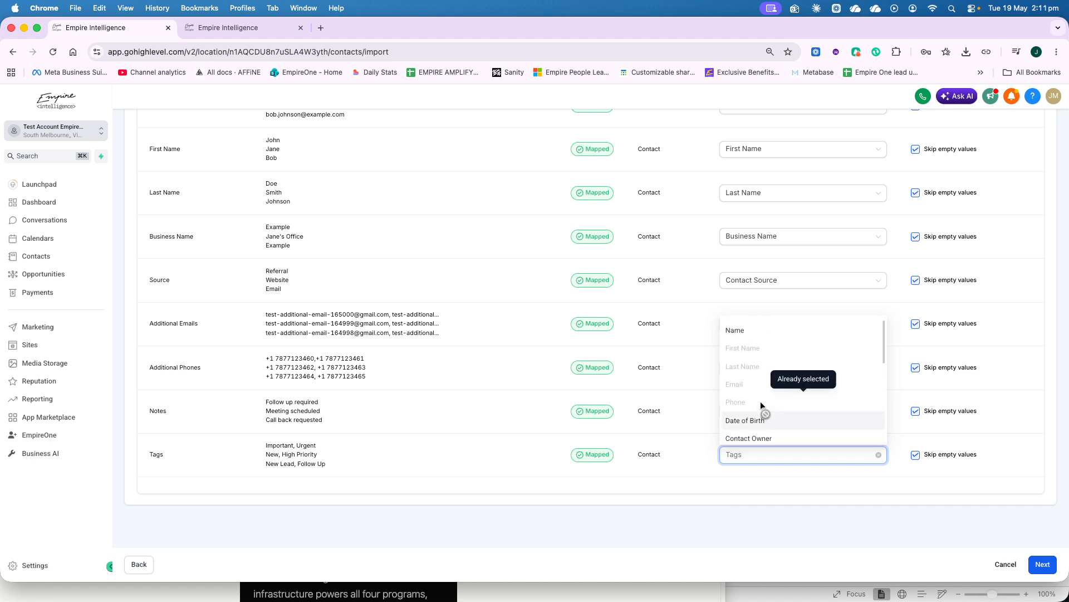
{"action": "scroll", "coordinate": [762, 390], "scroll_direction": "up", "scroll_amount": 3}
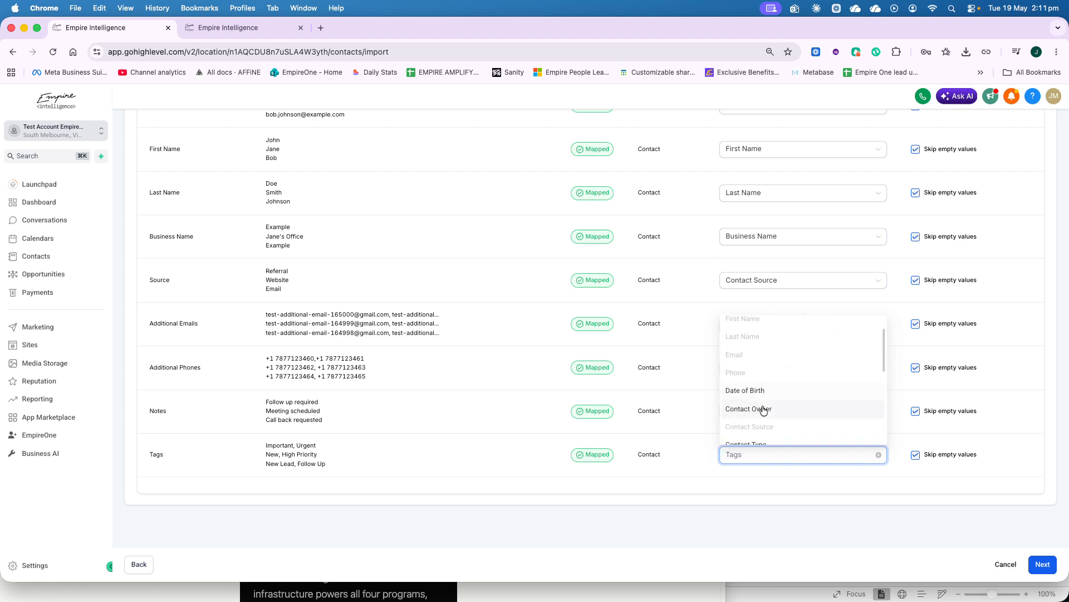
{"action": "scroll", "coordinate": [765, 379], "scroll_direction": "down", "scroll_amount": 2}
{"action": "scroll", "coordinate": [752, 341], "scroll_direction": "up", "scroll_amount": 2}
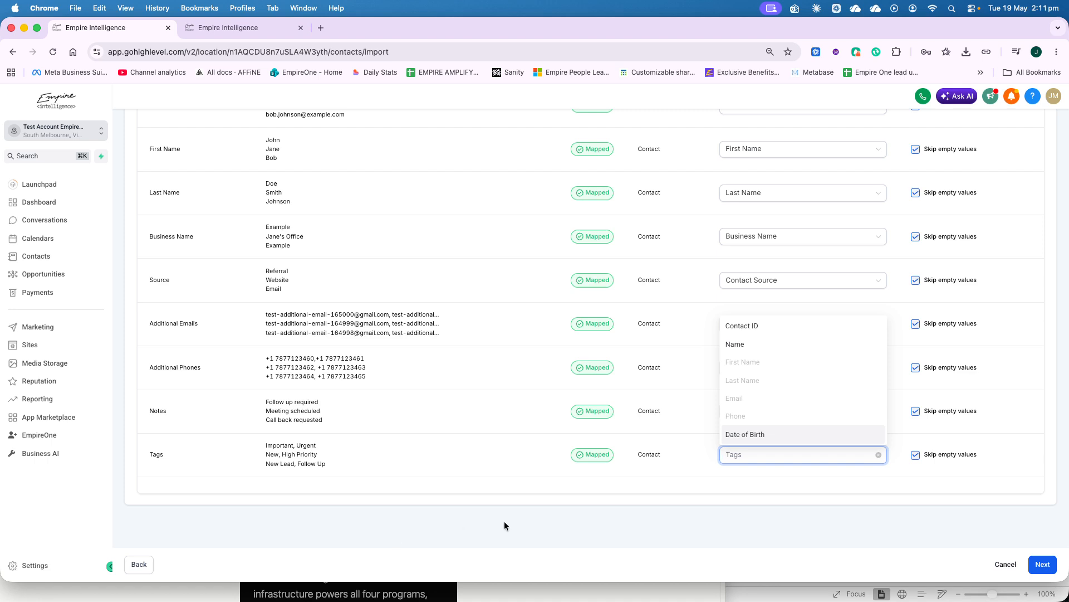
{"action": "scroll", "coordinate": [504, 522], "scroll_direction": "up", "scroll_amount": 5}
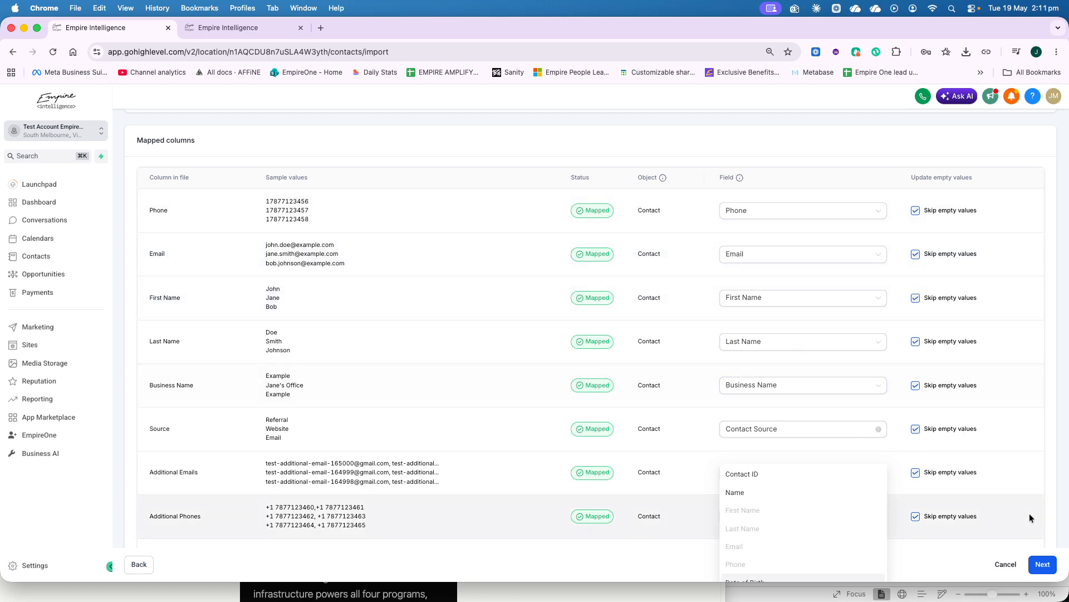
{"action": "scroll", "coordinate": [786, 368], "scroll_direction": "up", "scroll_amount": 1}
{"action": "scroll", "coordinate": [787, 363], "scroll_direction": "up", "scroll_amount": 6}
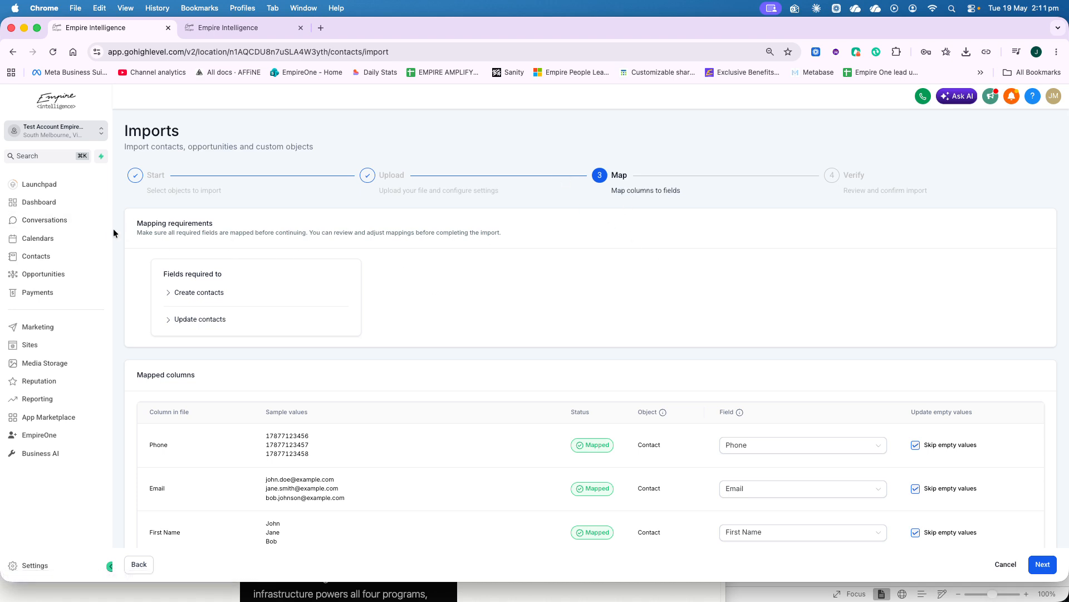
Return to the contacts list, open the first contact's details and check the owner selection without assigning anyone.
{"action": "left_click", "coordinate": [51, 256]}
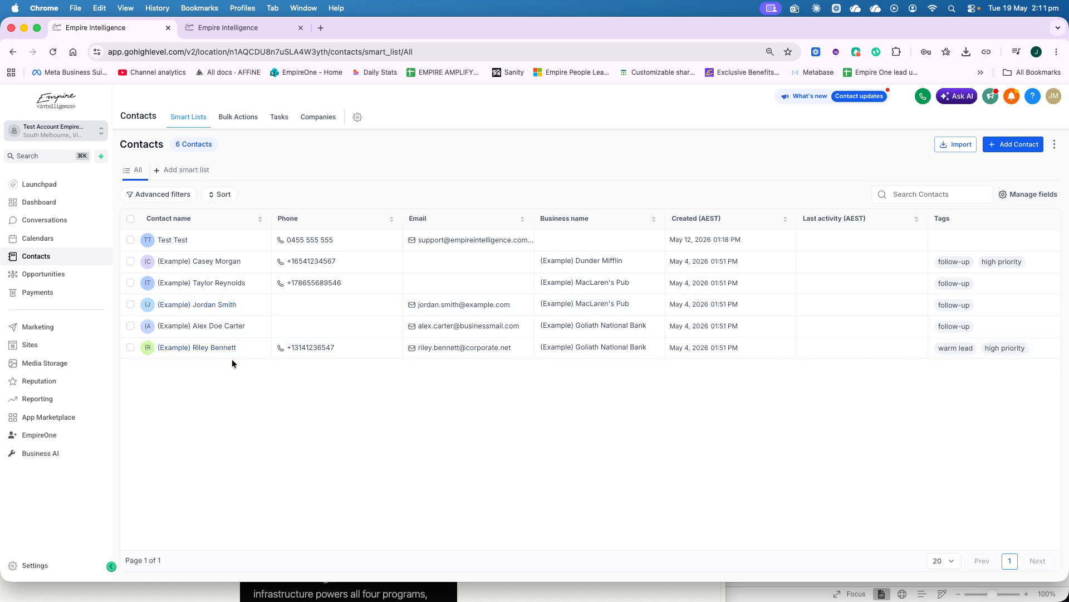
{"action": "left_click", "coordinate": [173, 240]}
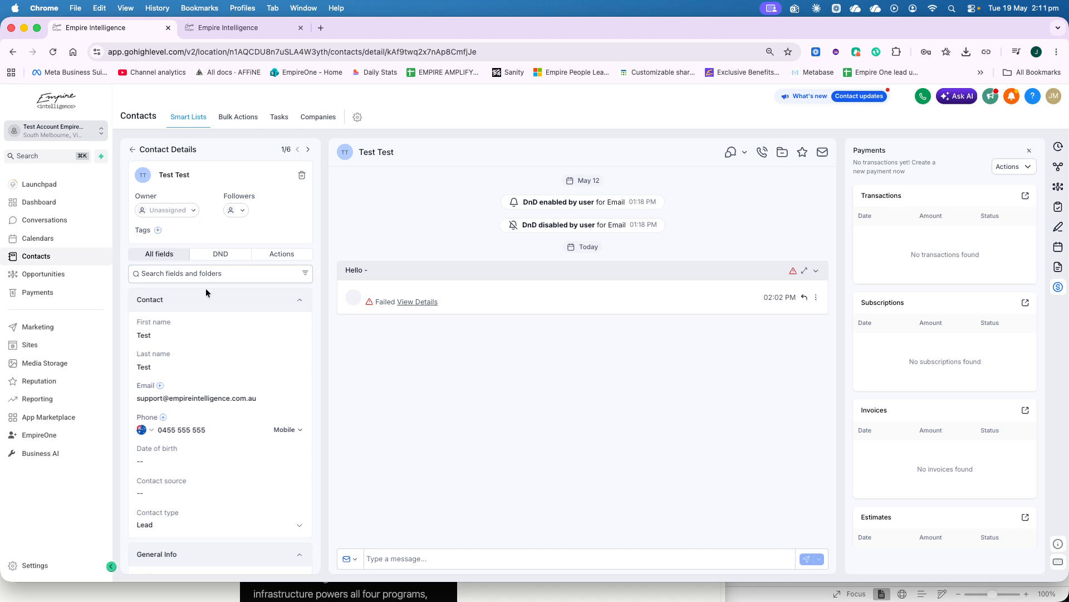
{"action": "left_click", "coordinate": [194, 212]}
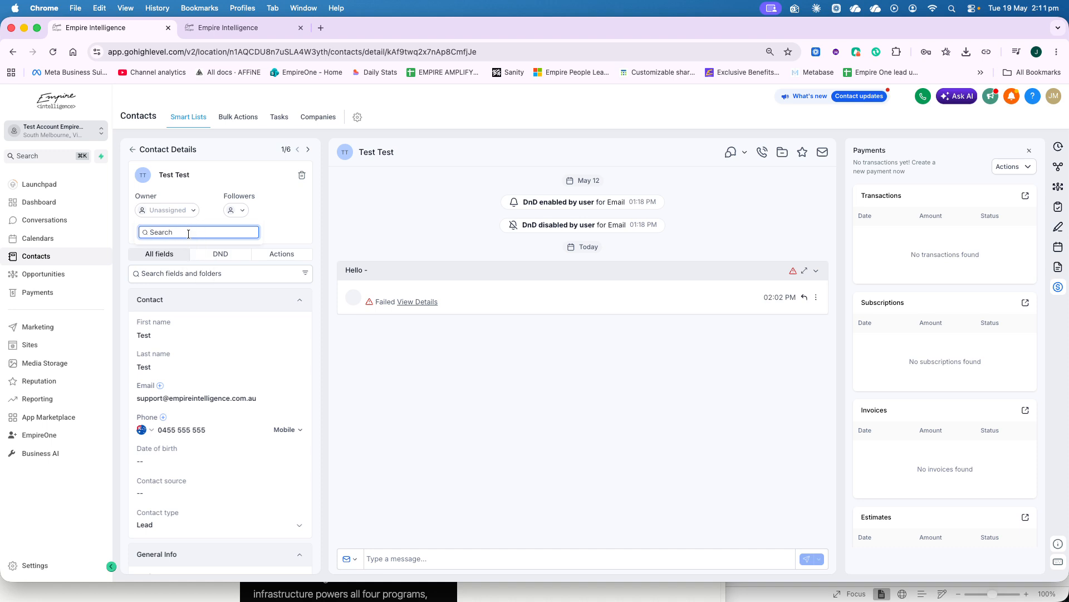
{"action": "left_click", "coordinate": [265, 209]}
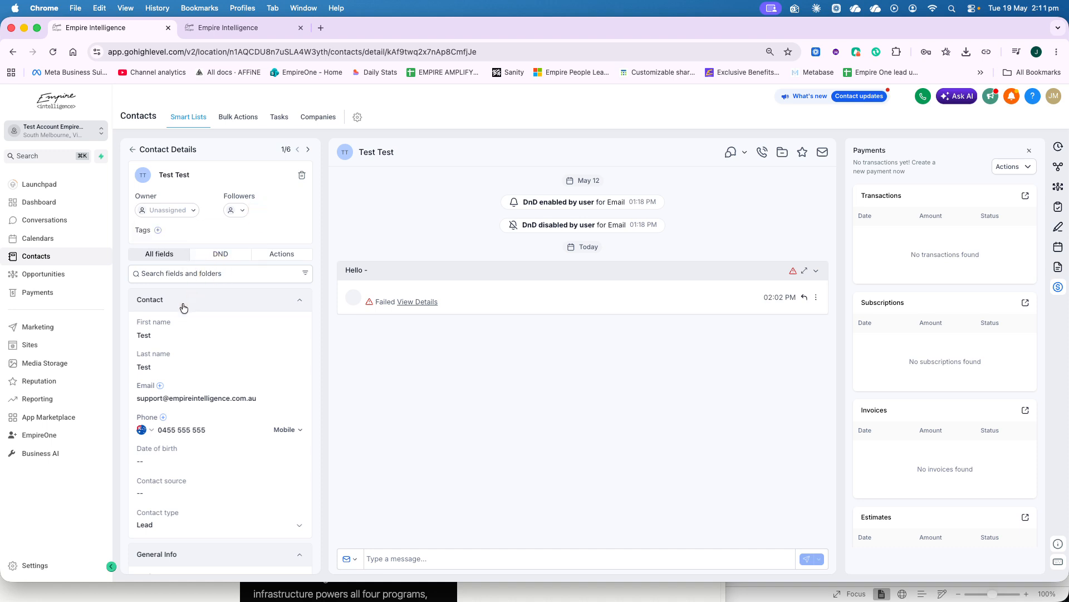
Examine the contact's fields in the Contact and General Info sections down to the creation details.
{"action": "scroll", "coordinate": [182, 304], "scroll_direction": "down", "scroll_amount": 2}
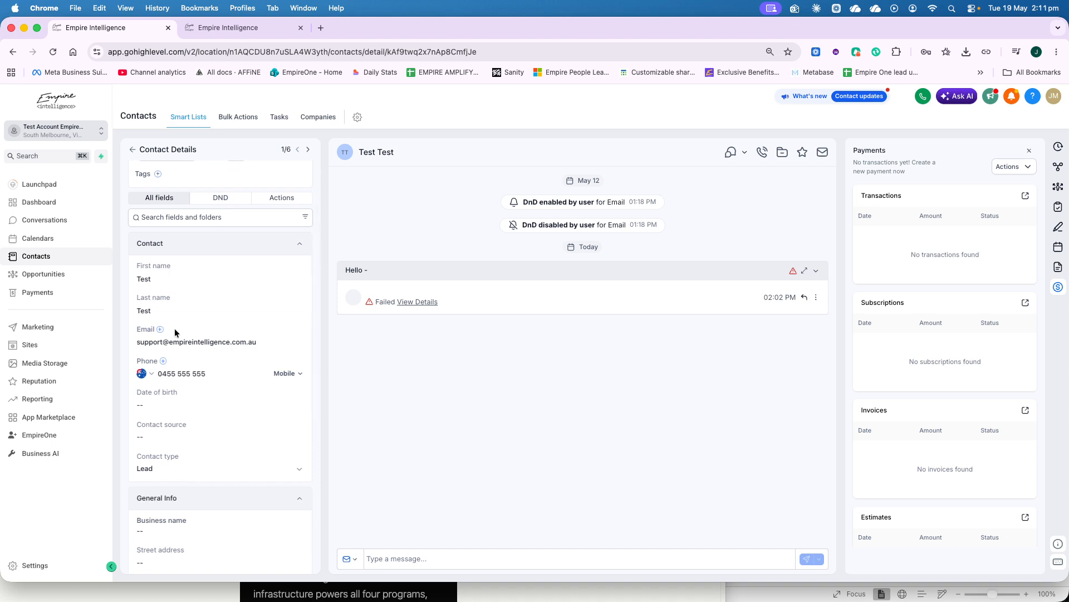
{"action": "scroll", "coordinate": [168, 326], "scroll_direction": "down", "scroll_amount": 4}
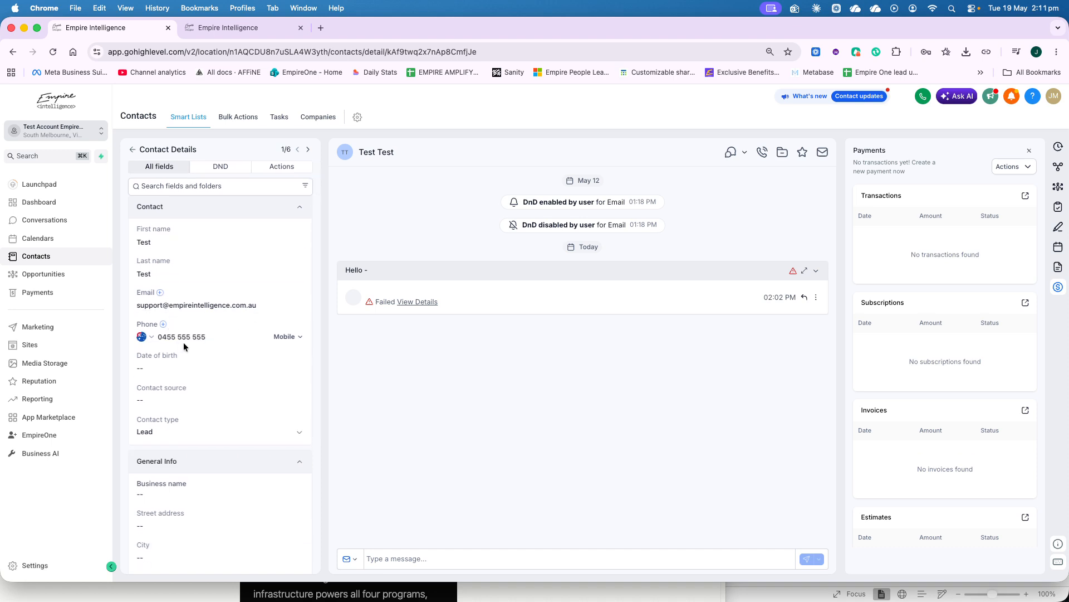
{"action": "scroll", "coordinate": [176, 352], "scroll_direction": "down", "scroll_amount": 2}
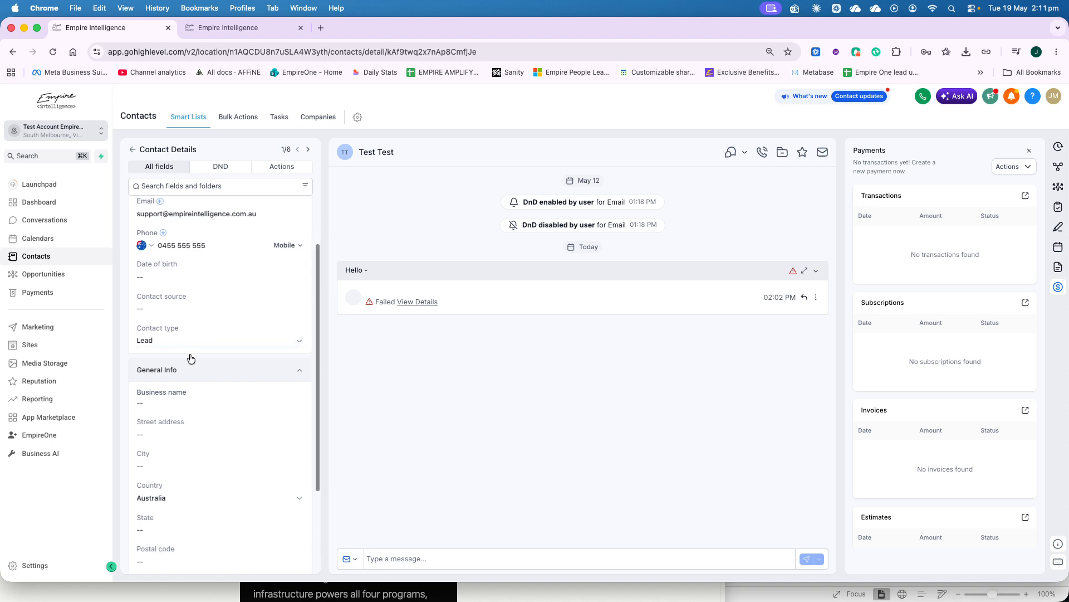
{"action": "scroll", "coordinate": [190, 358], "scroll_direction": "down", "scroll_amount": 3}
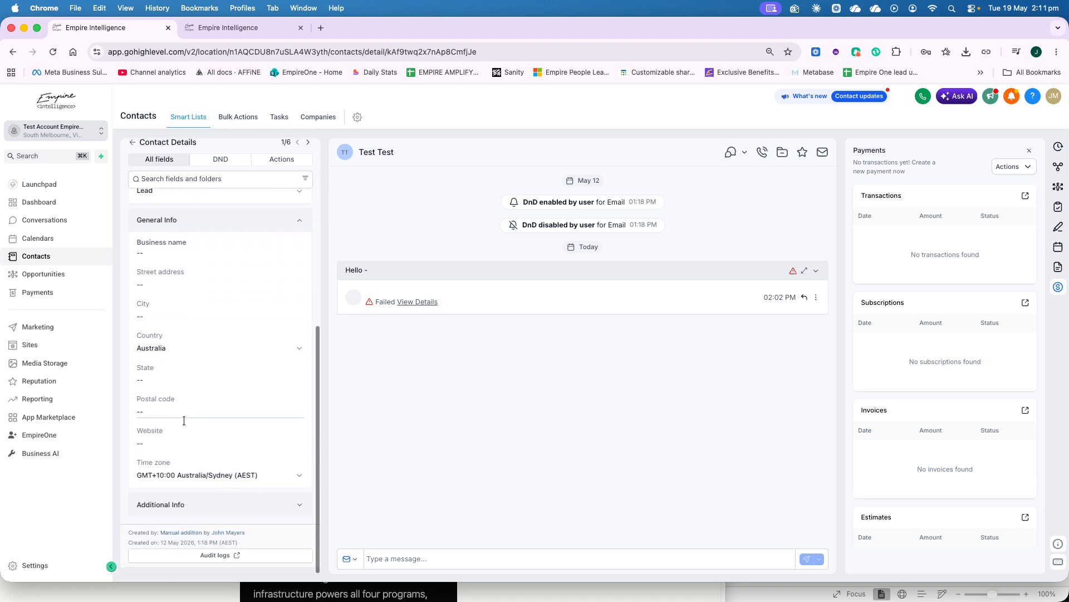
{"action": "scroll", "coordinate": [211, 473], "scroll_direction": "up", "scroll_amount": 2}
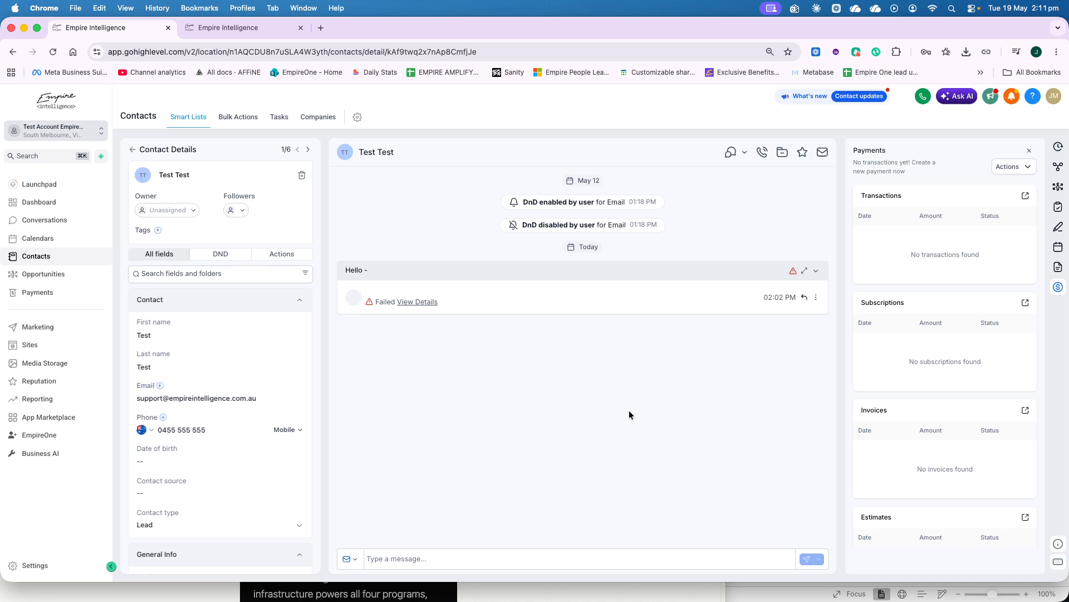
Check the available message channels and send the contact an email with the subject "test" and the message "test".
{"action": "left_click", "coordinate": [351, 559]}
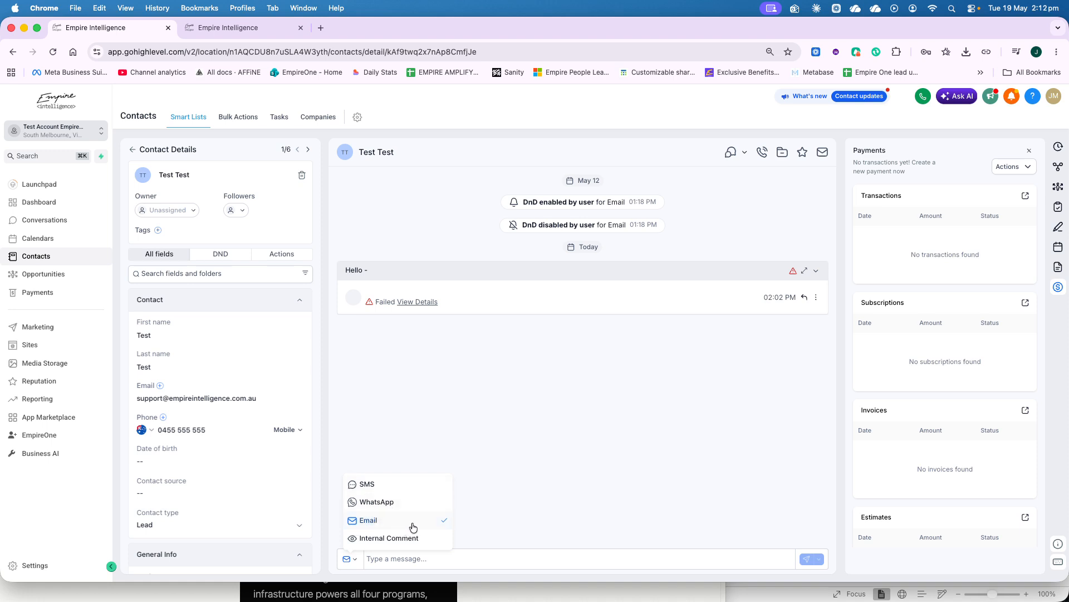
{"action": "left_click", "coordinate": [519, 505]}
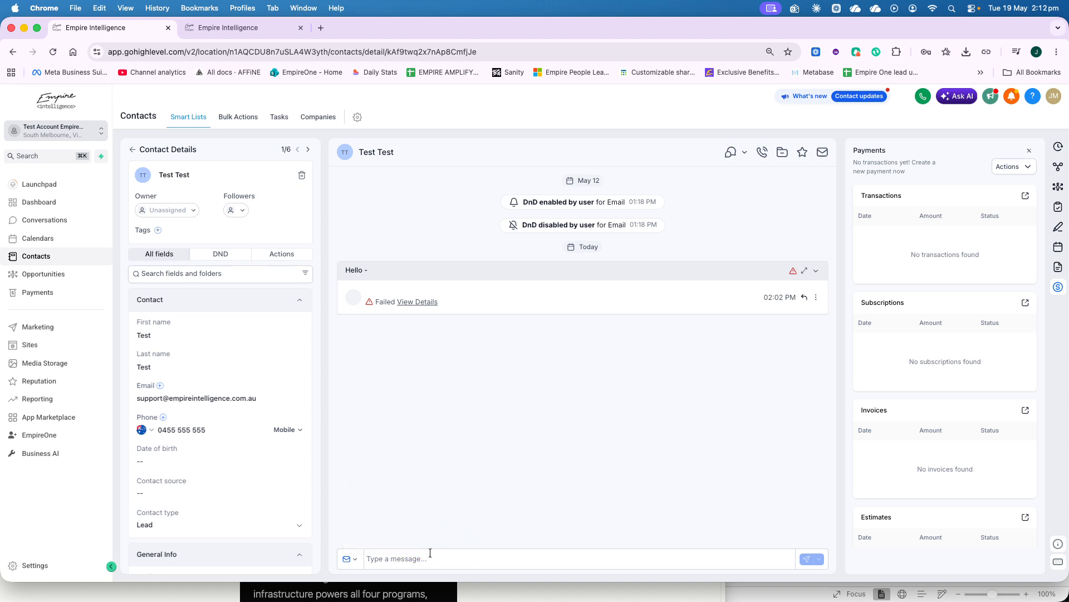
{"action": "left_click", "coordinate": [428, 559]}
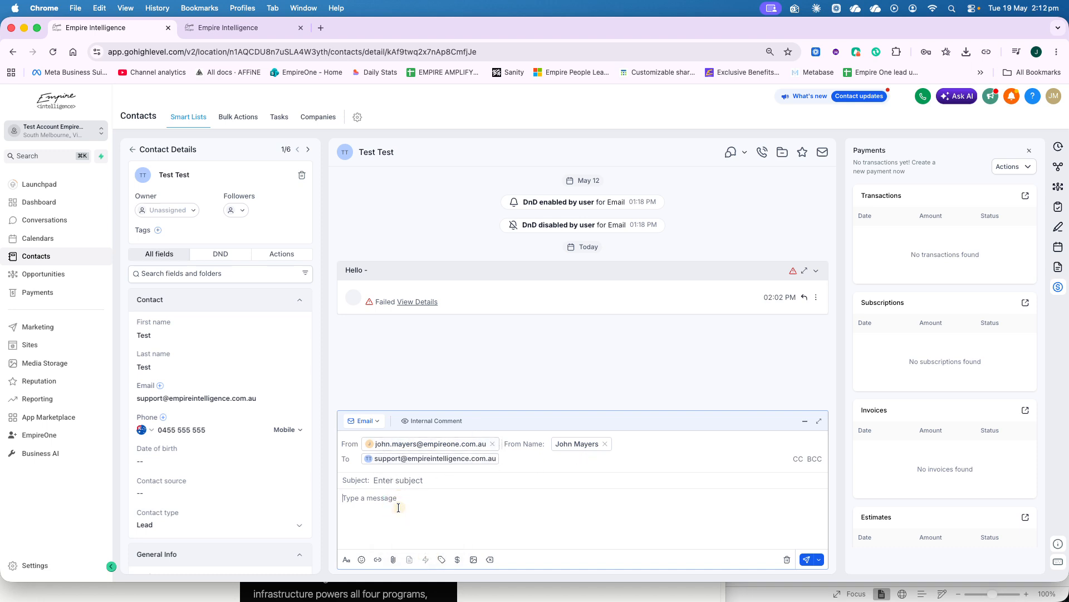
{"action": "type", "text": "test"}
{"action": "left_click", "coordinate": [409, 481]}
{"action": "type", "text": "te"}
{"action": "left_click", "coordinate": [808, 559]}
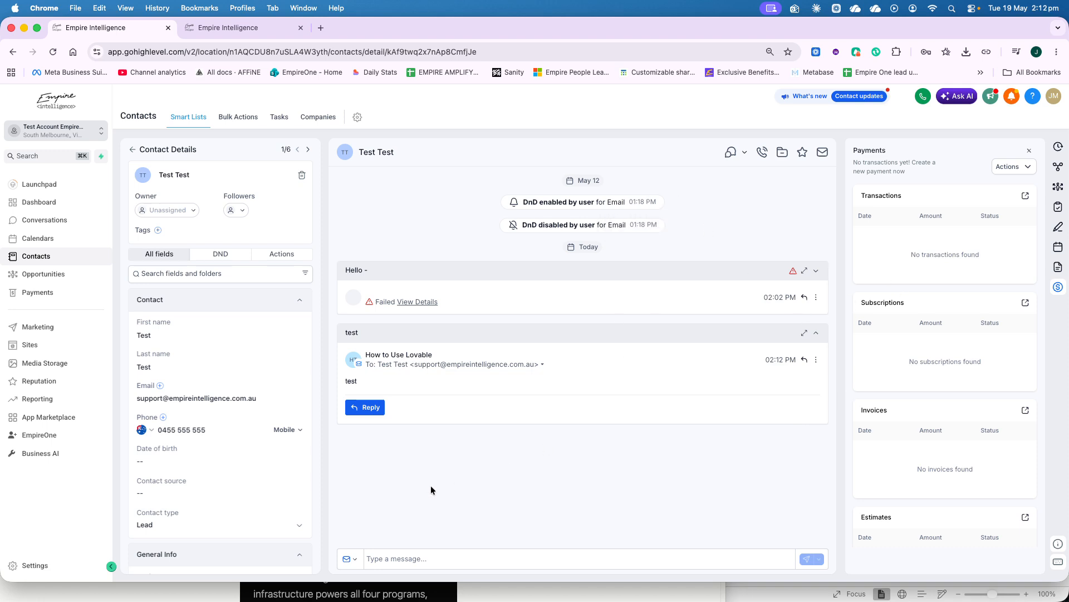
Switch the contact's message composer to Internal Comment and open it for writing.
{"action": "left_click", "coordinate": [350, 558]}
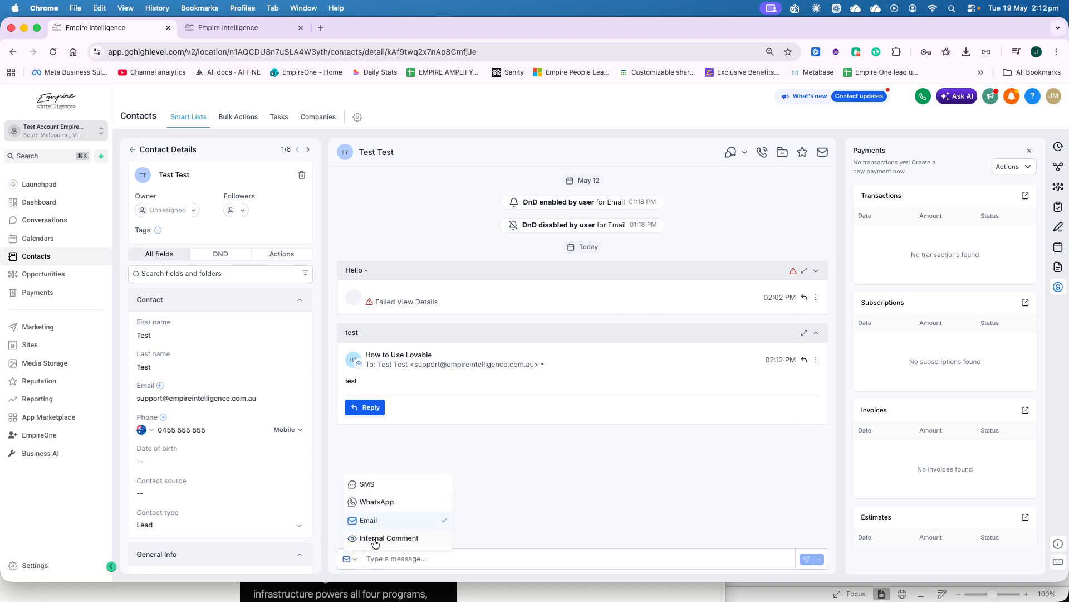
{"action": "left_click", "coordinate": [411, 539]}
{"action": "left_click", "coordinate": [463, 558]}
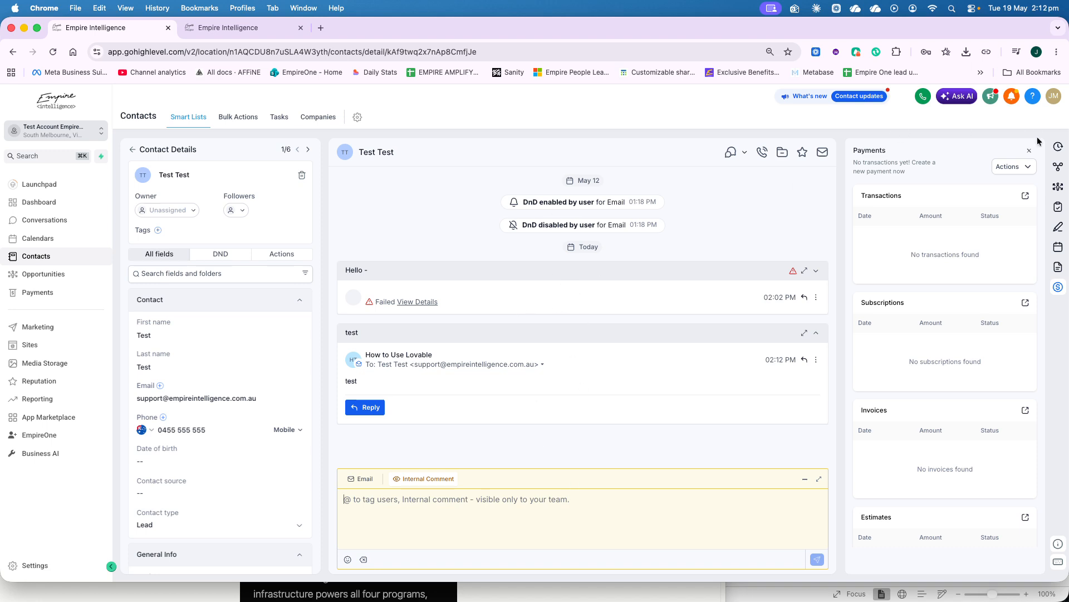
Review the contact's activity and associations, and examine the associated EmpireIntelligence company's details without saving changes.
{"action": "left_click", "coordinate": [1058, 147]}
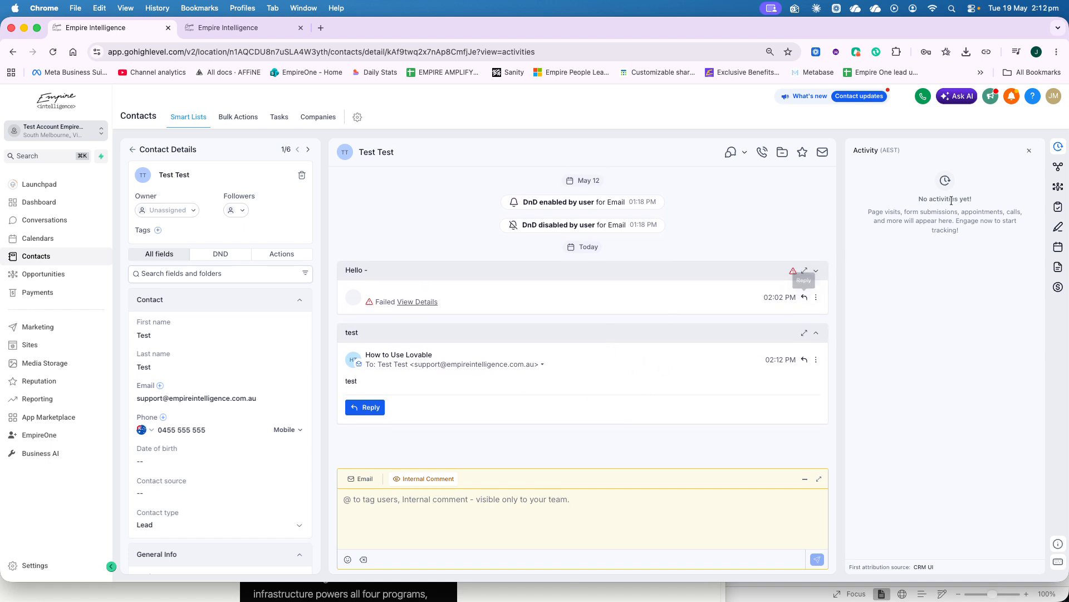
{"action": "left_click", "coordinate": [1059, 169]}
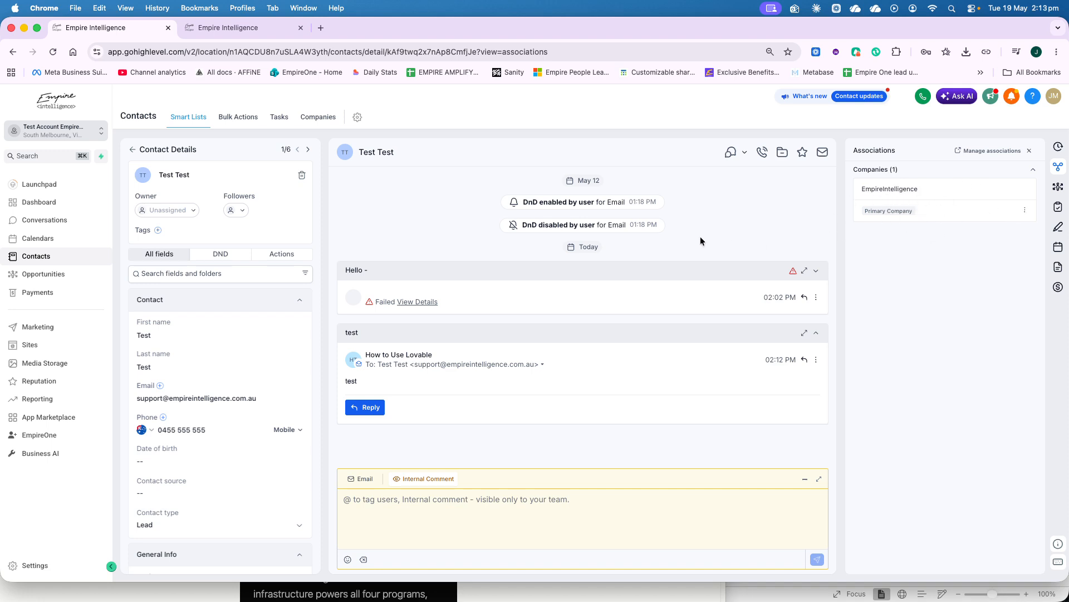
{"action": "left_click", "coordinate": [920, 193]}
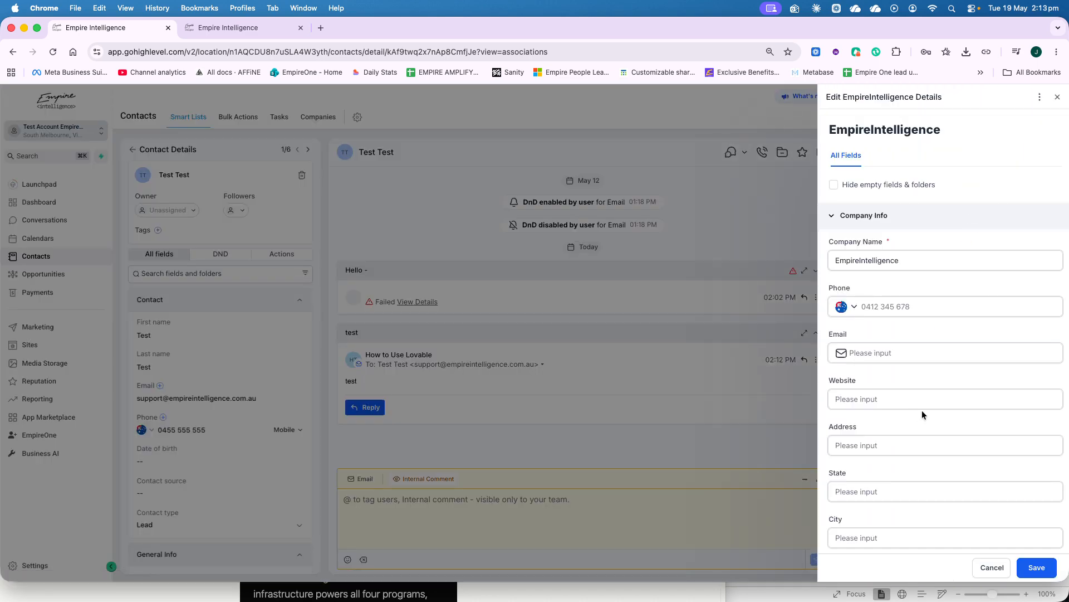
{"action": "scroll", "coordinate": [914, 269], "scroll_direction": "down", "scroll_amount": 8}
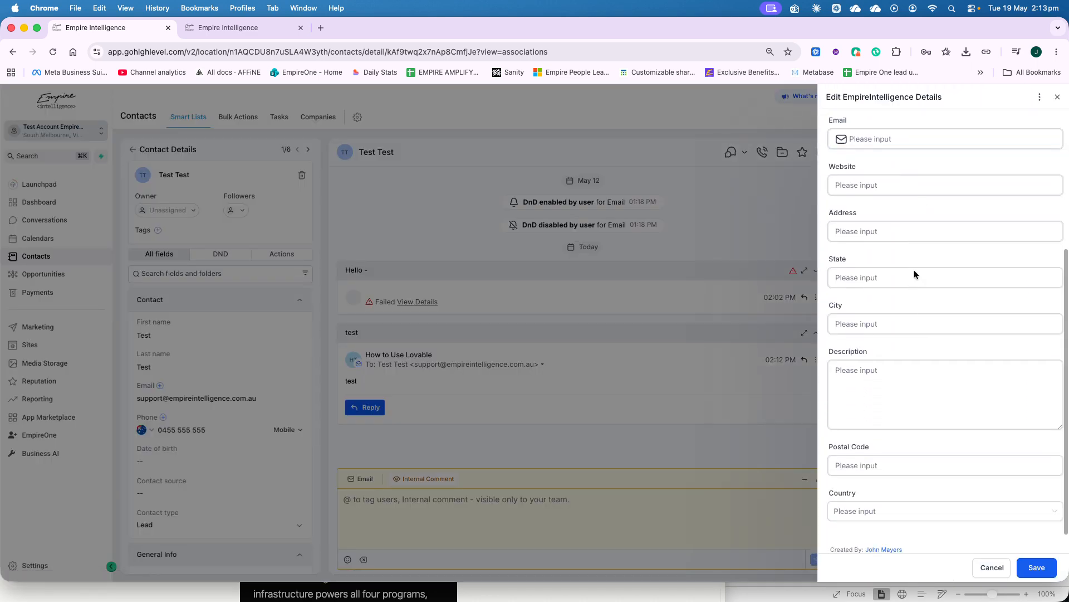
{"action": "scroll", "coordinate": [902, 362], "scroll_direction": "up", "scroll_amount": 10}
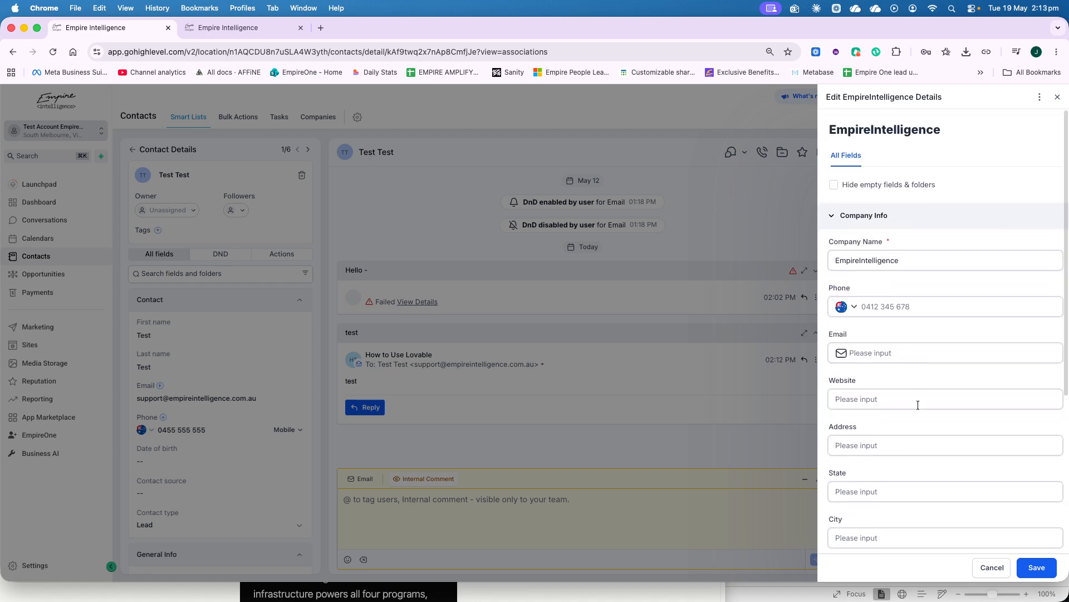
{"action": "left_click", "coordinate": [992, 567]}
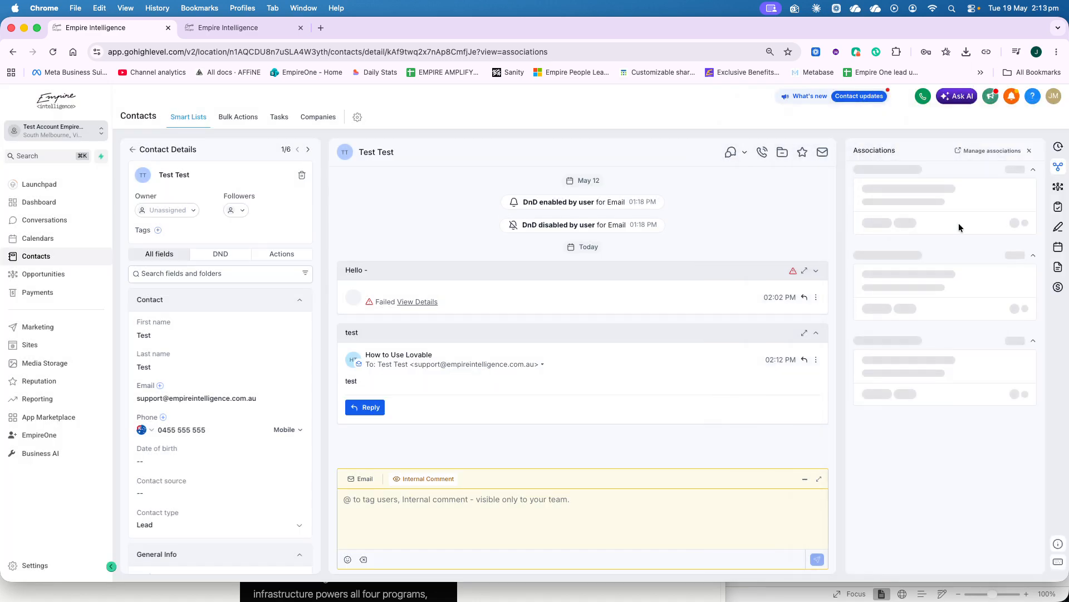
Review the contact's opportunities, tasks and notes, viewing the new task form without creating a task.
{"action": "left_click", "coordinate": [1058, 187]}
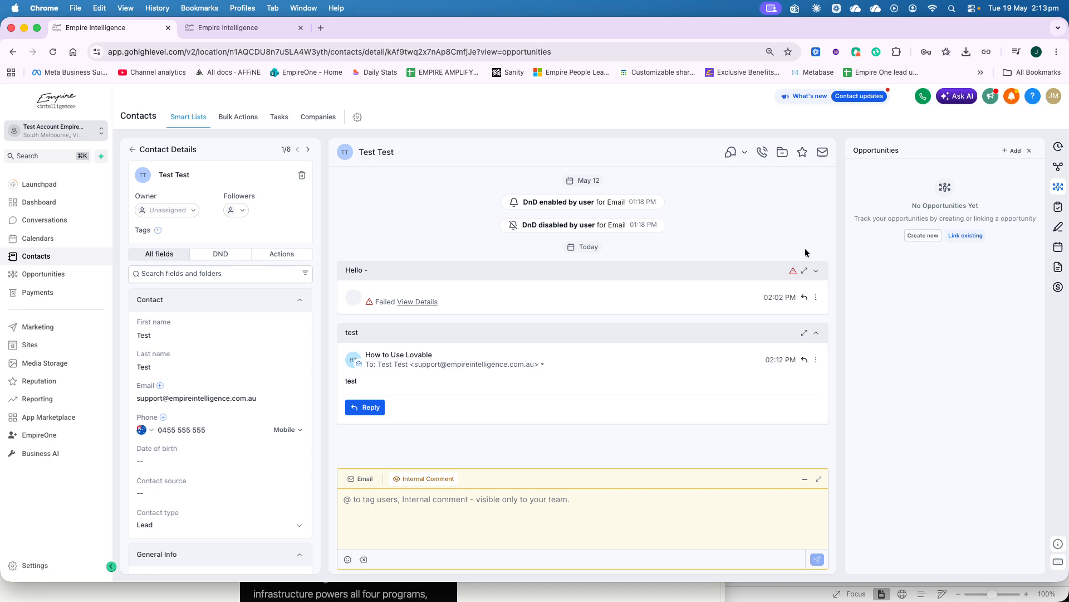
{"action": "left_click", "coordinate": [1058, 206]}
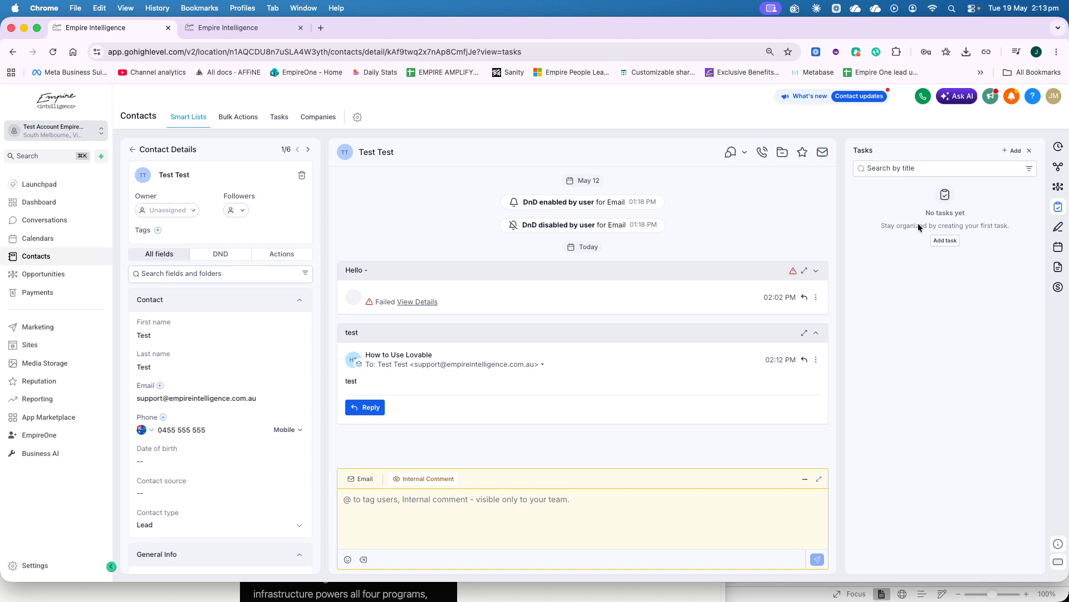
{"action": "left_click", "coordinate": [945, 243]}
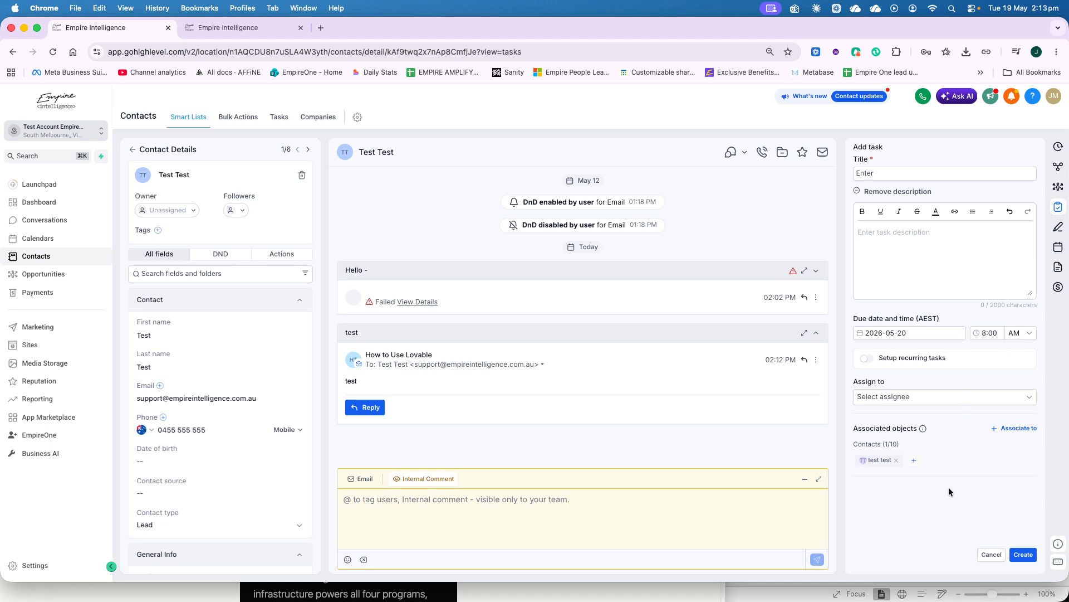
{"action": "left_click", "coordinate": [990, 553]}
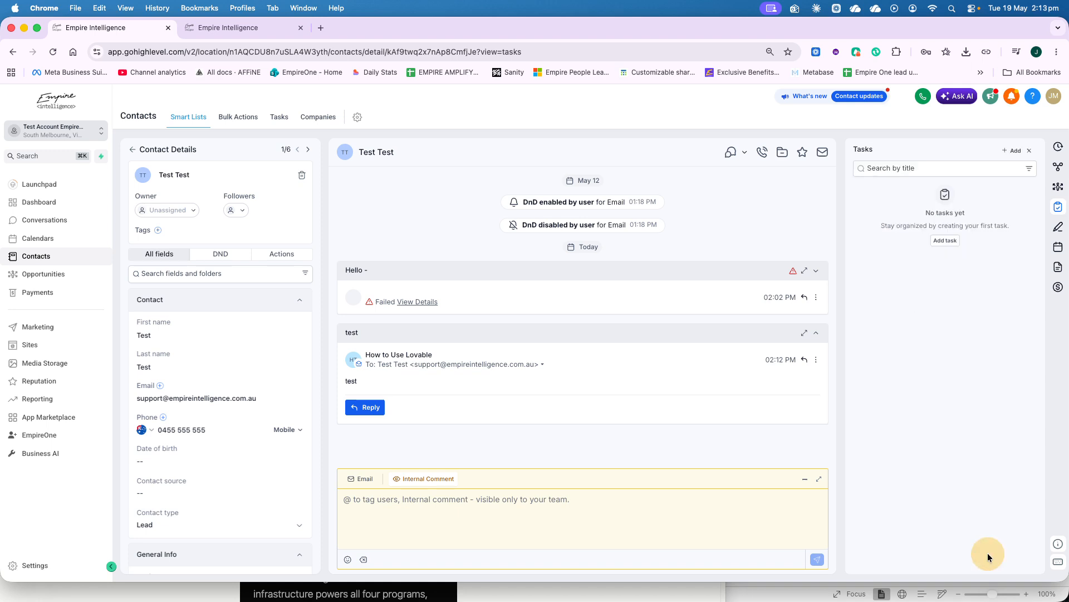
{"action": "left_click", "coordinate": [1058, 226]}
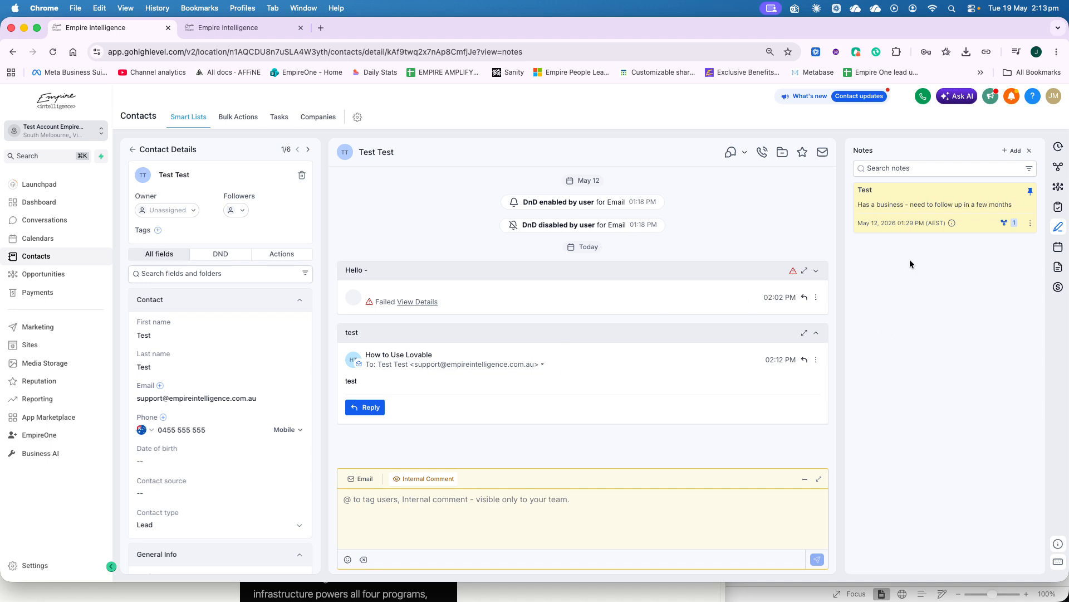
Check the contact's past and upcoming appointments, and look through the sent, received and full document lists.
{"action": "left_click", "coordinate": [1056, 248]}
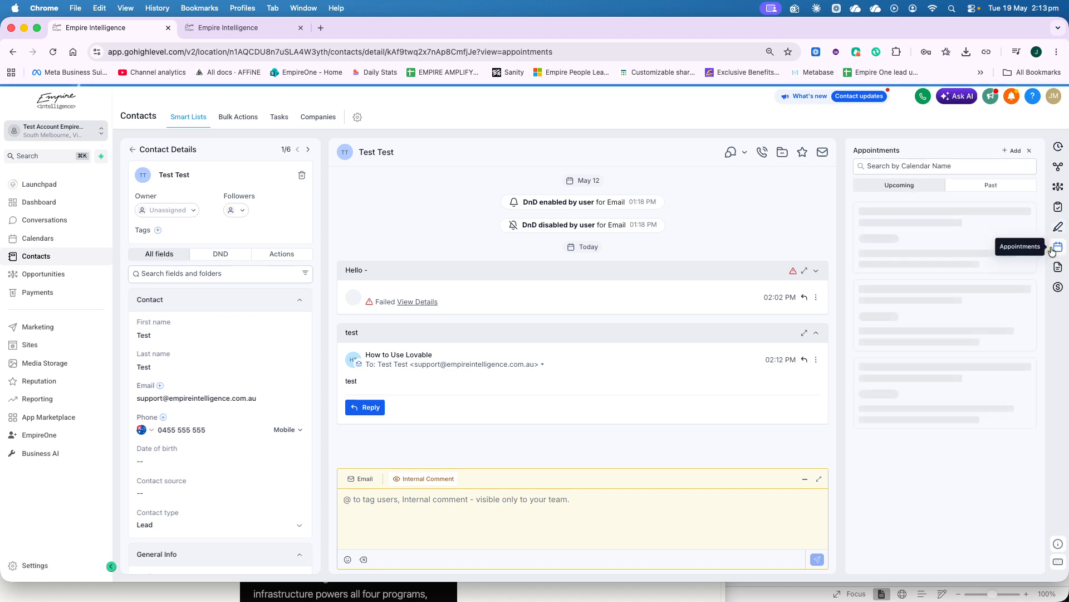
{"action": "left_click", "coordinate": [982, 189]}
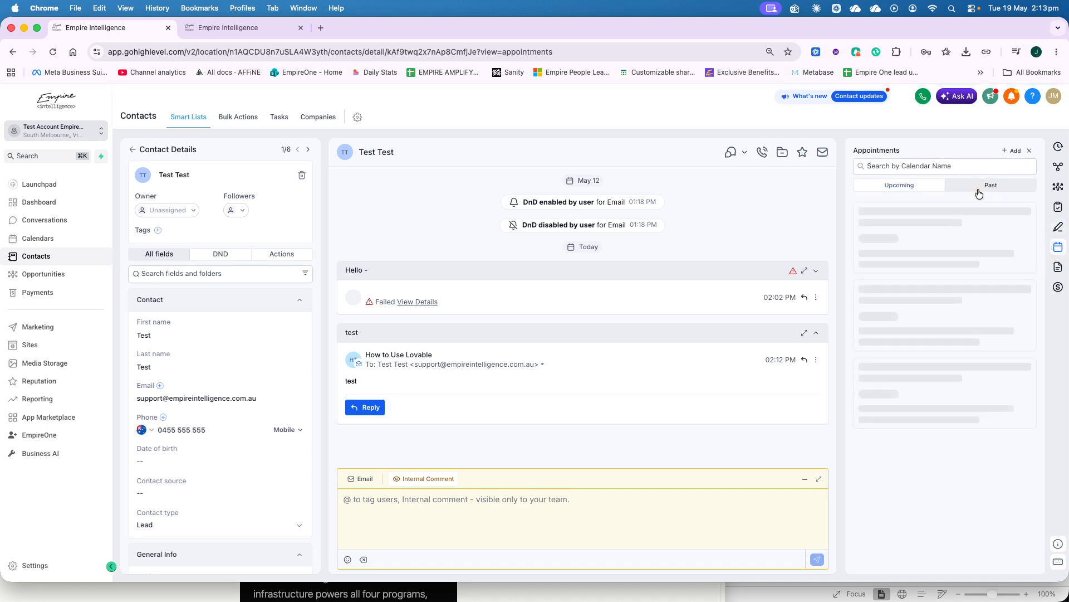
{"action": "left_click", "coordinate": [908, 186]}
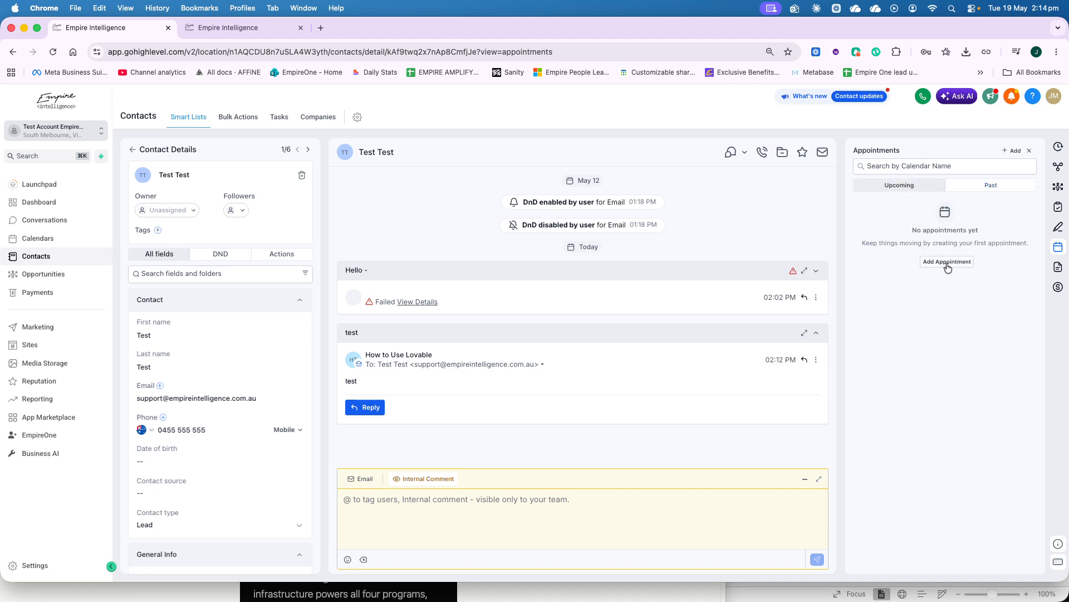
{"action": "left_click", "coordinate": [1058, 266]}
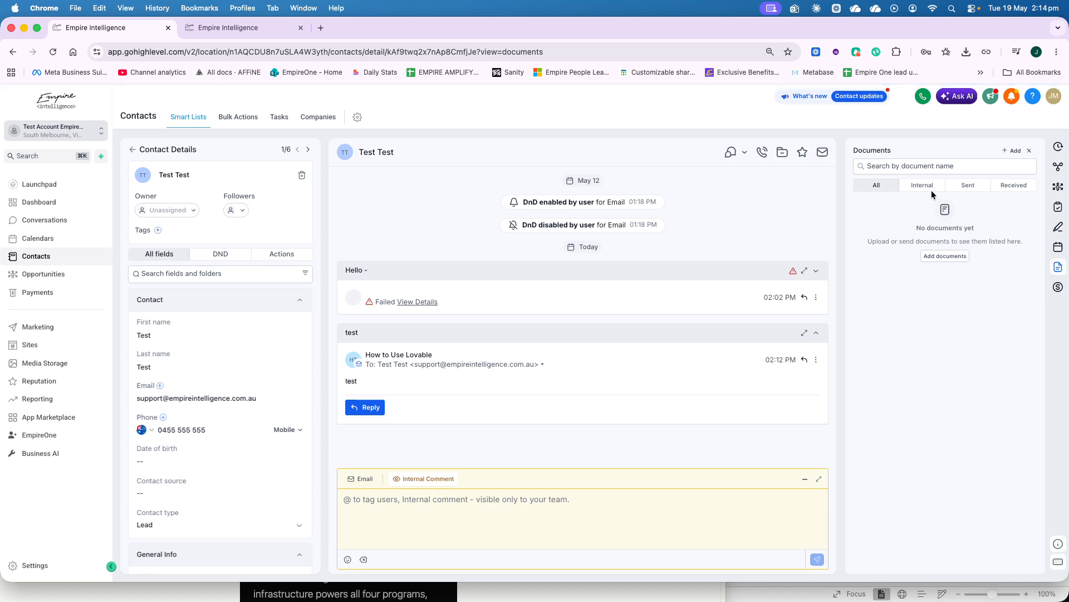
{"action": "left_click", "coordinate": [969, 185]}
{"action": "left_click", "coordinate": [1014, 185]}
{"action": "left_click", "coordinate": [880, 186]}
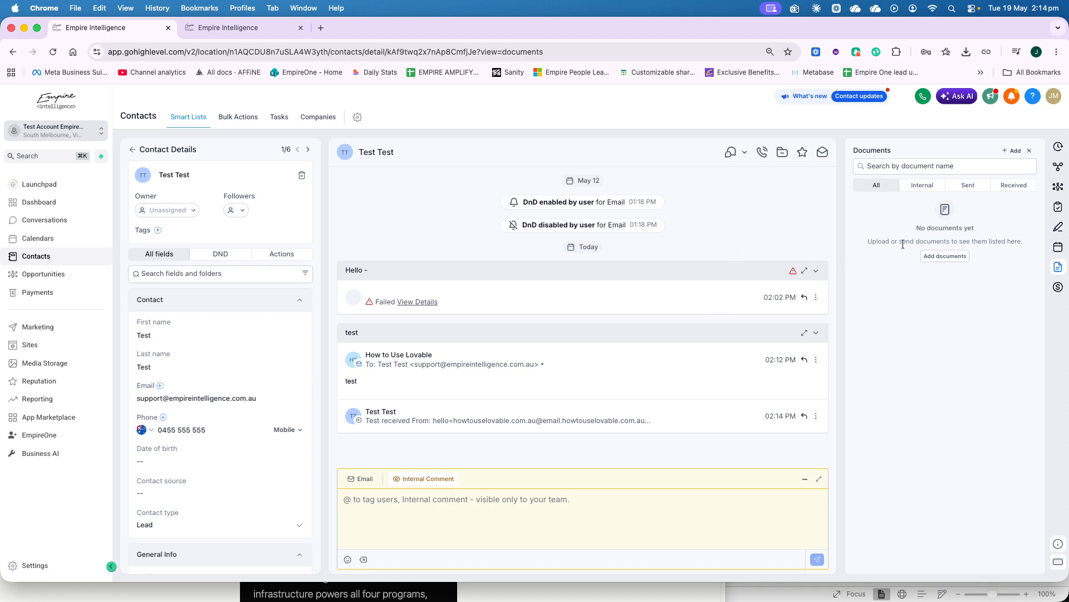
Review the contact's payment sections and the filter options for the conversation history without applying a filter.
{"action": "left_click", "coordinate": [1059, 288]}
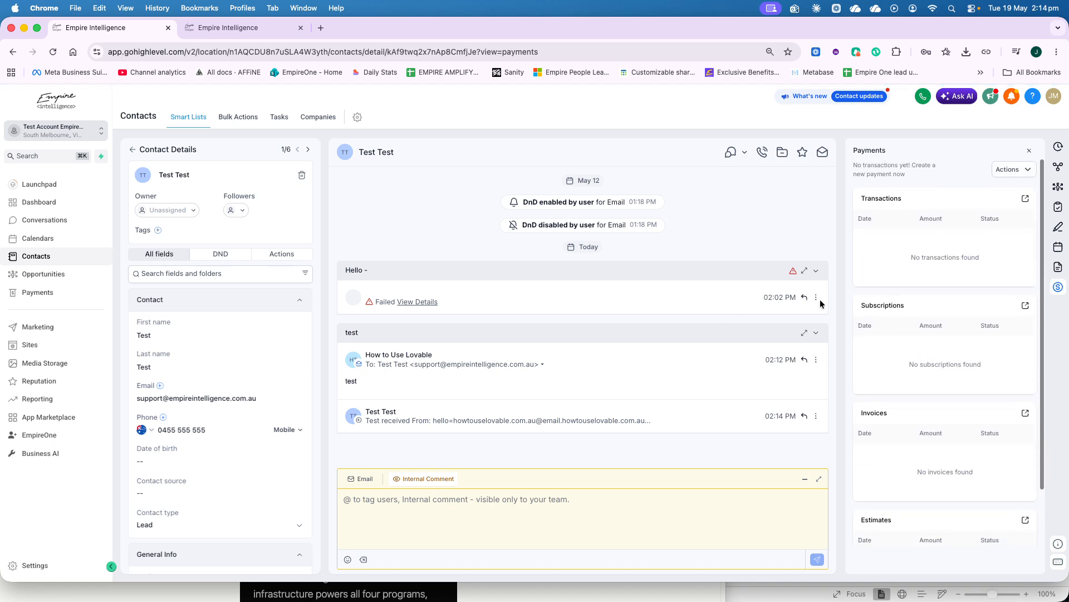
{"action": "scroll", "coordinate": [927, 454], "scroll_direction": "down", "scroll_amount": 2}
{"action": "scroll", "coordinate": [926, 453], "scroll_direction": "up", "scroll_amount": 2}
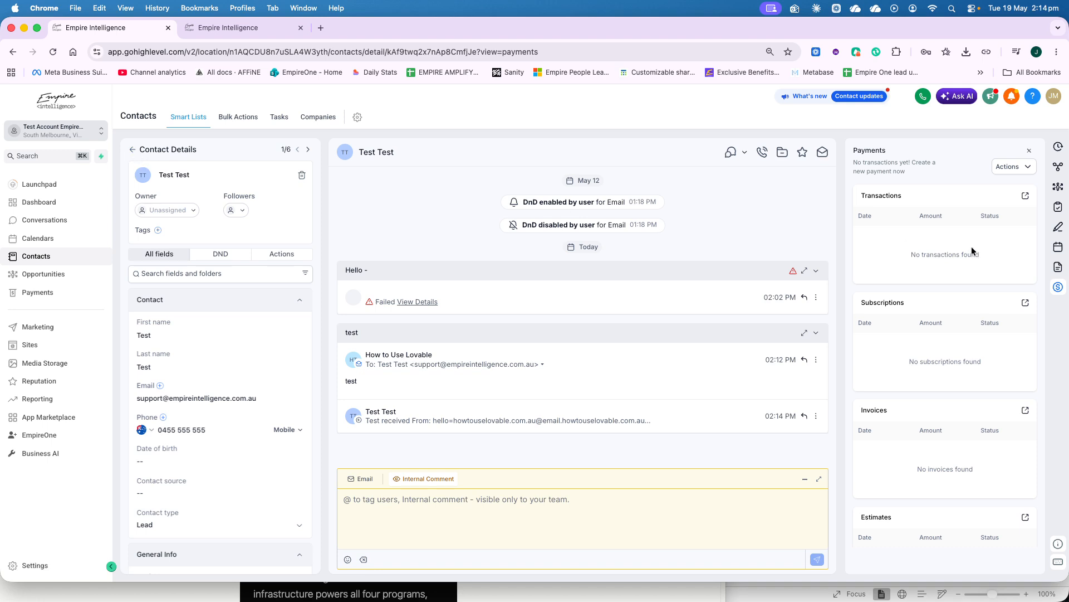
{"action": "left_click", "coordinate": [742, 150]}
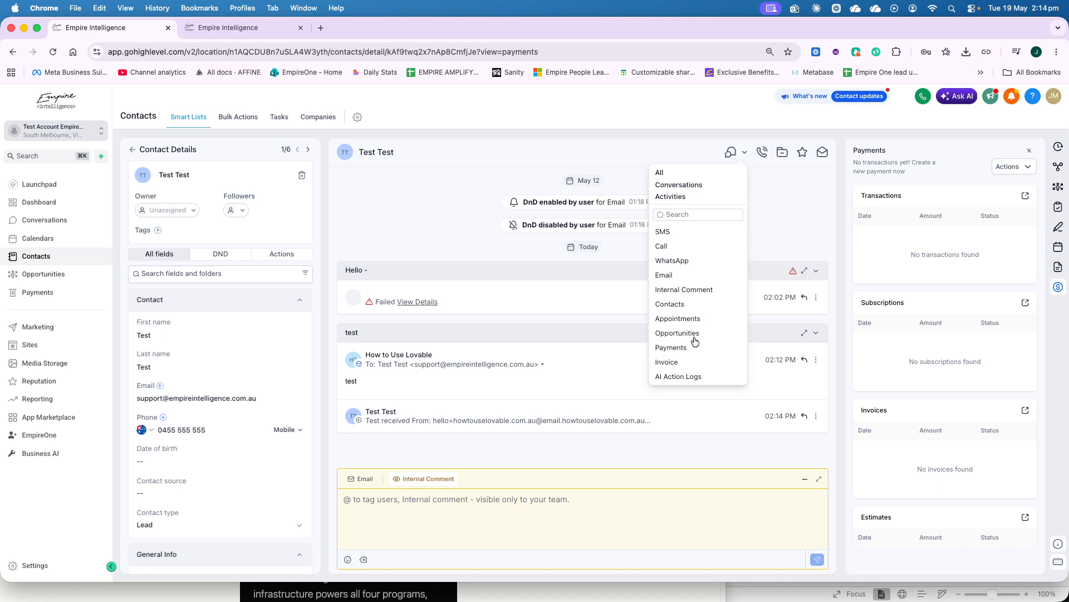
{"action": "left_click", "coordinate": [736, 153]}
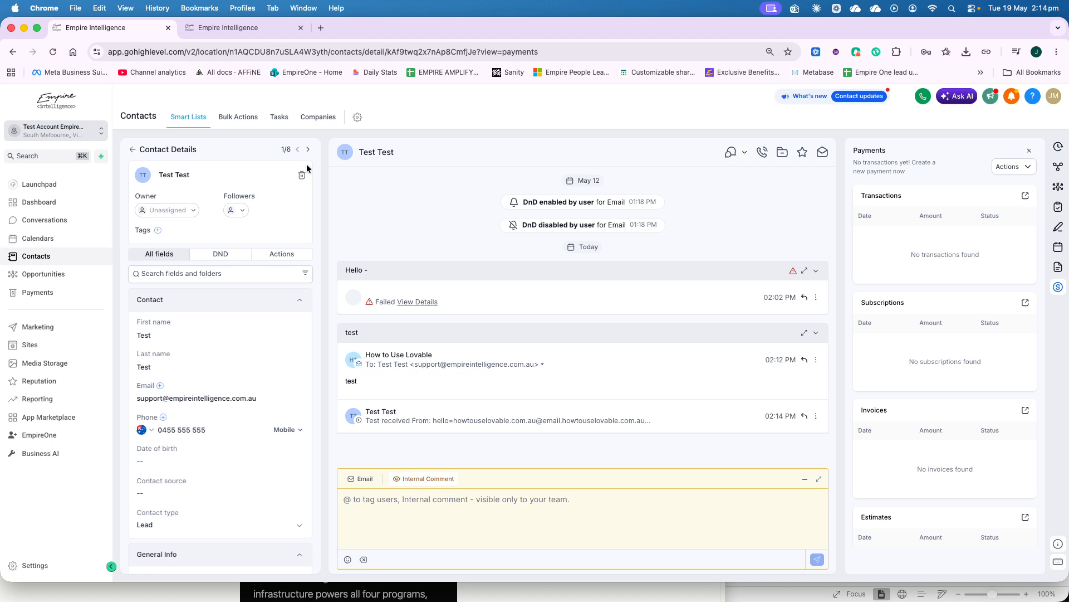
Return to the full contacts list, start a new smart list, and open its advanced filters.
{"action": "left_click", "coordinate": [132, 149]}
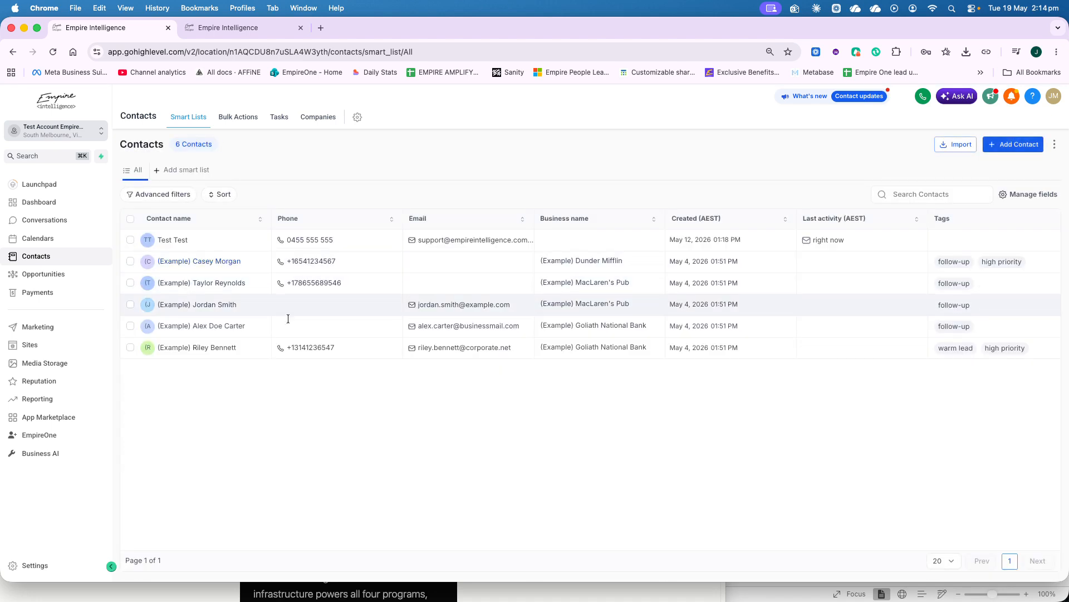
{"action": "left_click", "coordinate": [186, 171]}
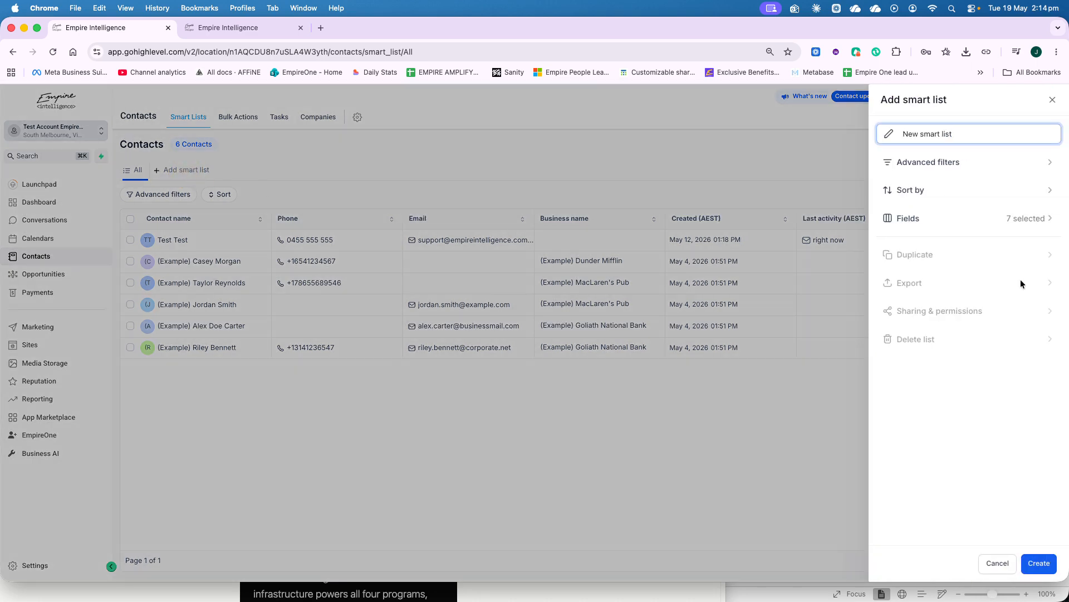
{"action": "left_click", "coordinate": [986, 166]}
Filter the contacts by Tag is follow-up, and close the new smart list form without creating the list.
{"action": "scroll", "coordinate": [916, 332], "scroll_direction": "down", "scroll_amount": 3}
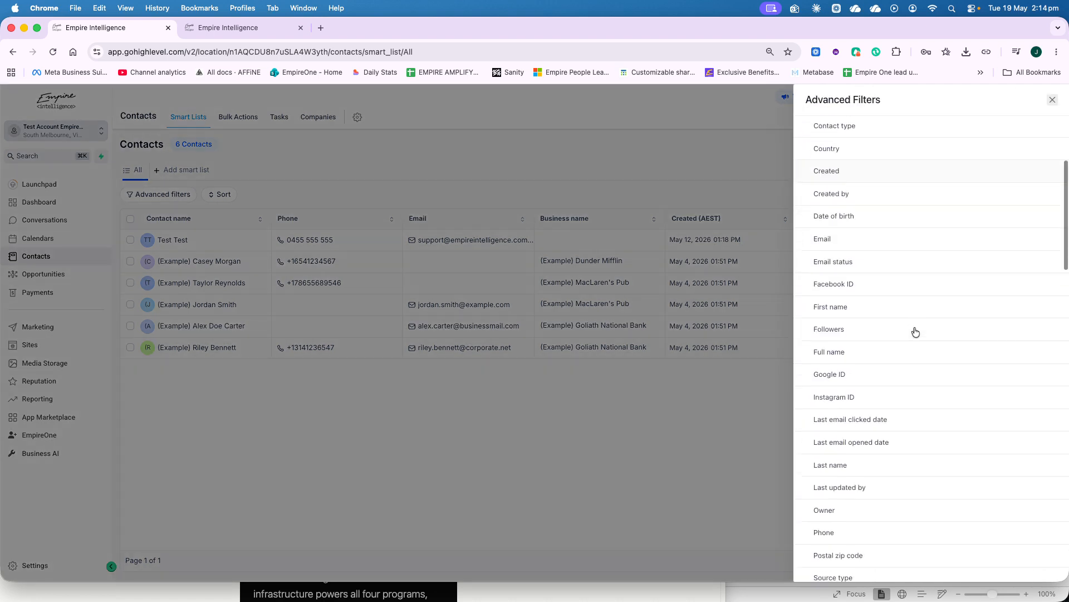
{"action": "scroll", "coordinate": [915, 332], "scroll_direction": "down", "scroll_amount": 6}
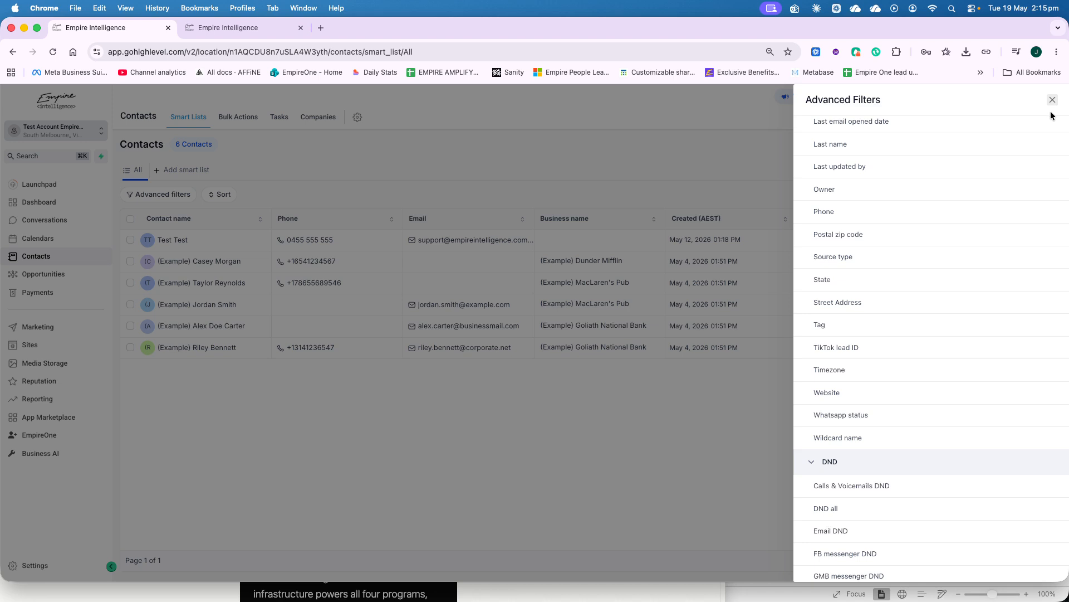
{"action": "left_click", "coordinate": [821, 325]}
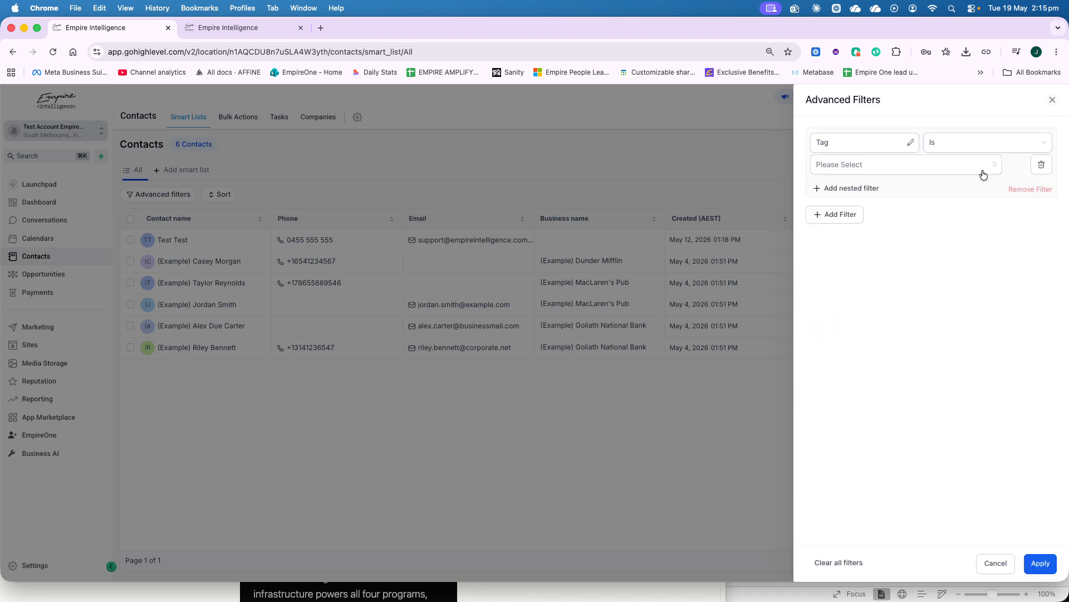
{"action": "left_click", "coordinate": [966, 167]}
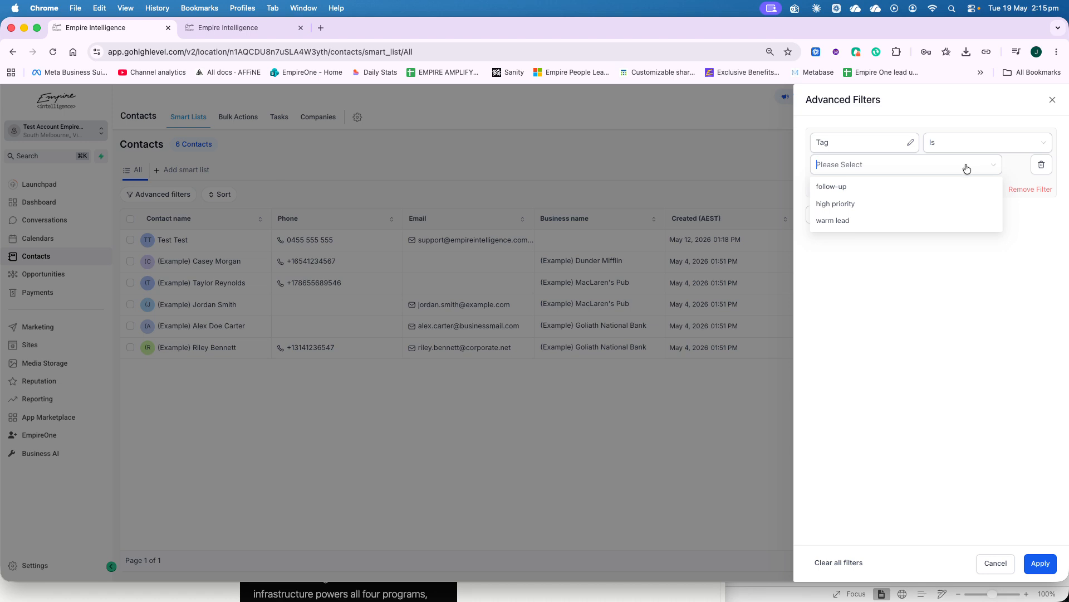
{"action": "left_click", "coordinate": [841, 192]}
{"action": "left_click", "coordinate": [927, 277]}
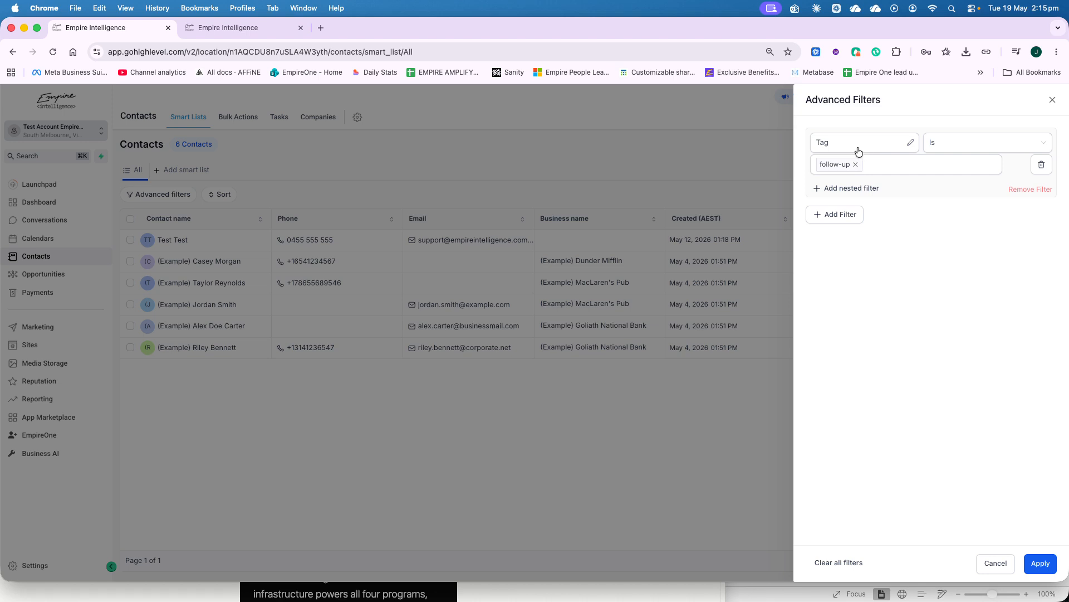
{"action": "left_click", "coordinate": [1046, 563]}
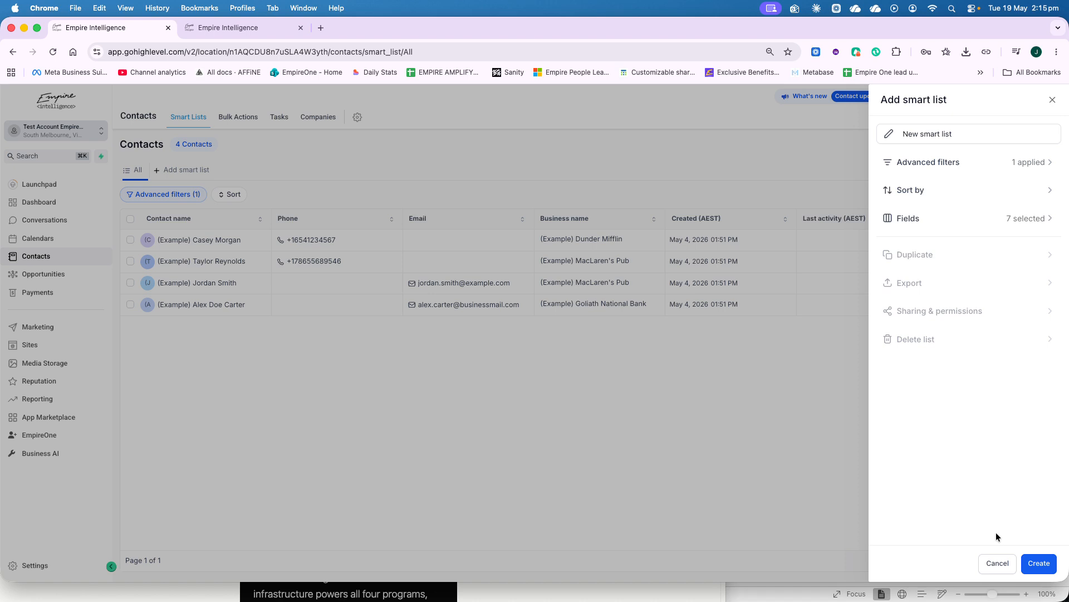
{"action": "left_click", "coordinate": [901, 132]}
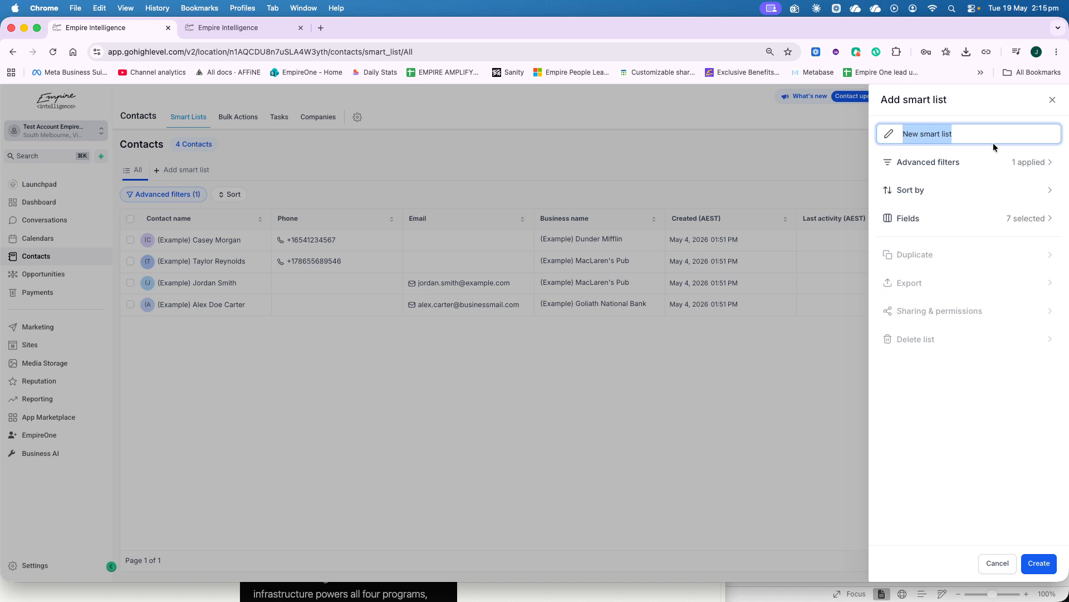
{"action": "left_click", "coordinate": [1052, 100]}
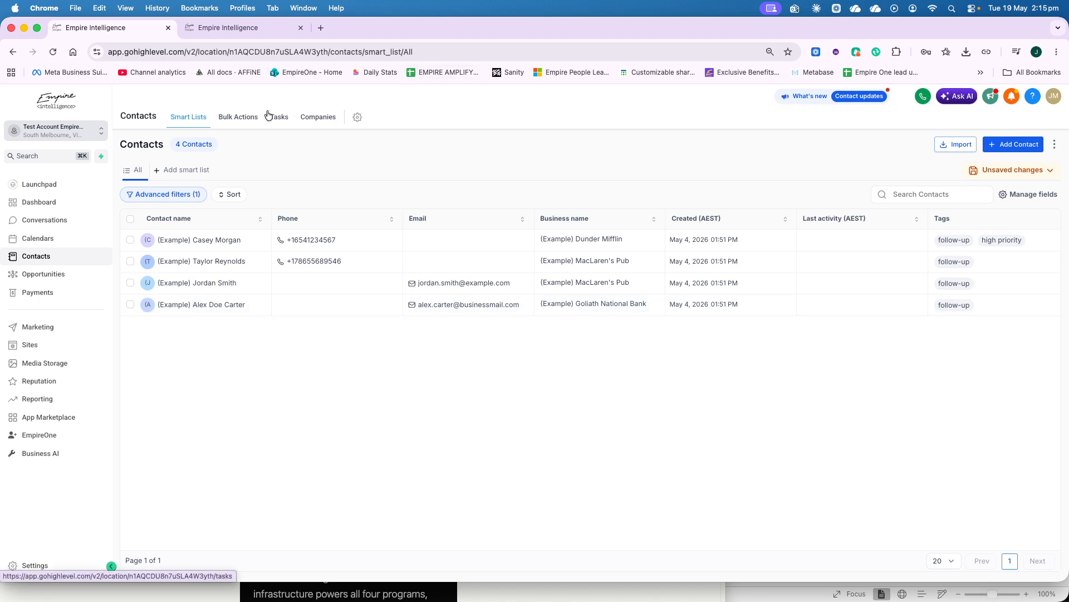
View the tasks list and the companies list, and return to the contact smart lists.
{"action": "left_click", "coordinate": [284, 120]}
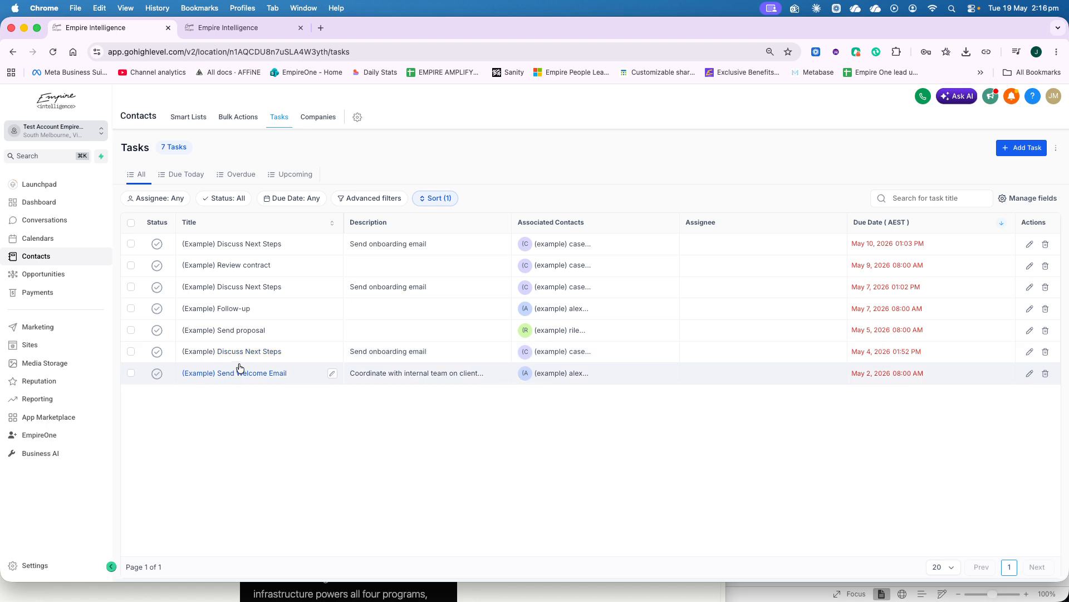
{"action": "left_click", "coordinate": [318, 118]}
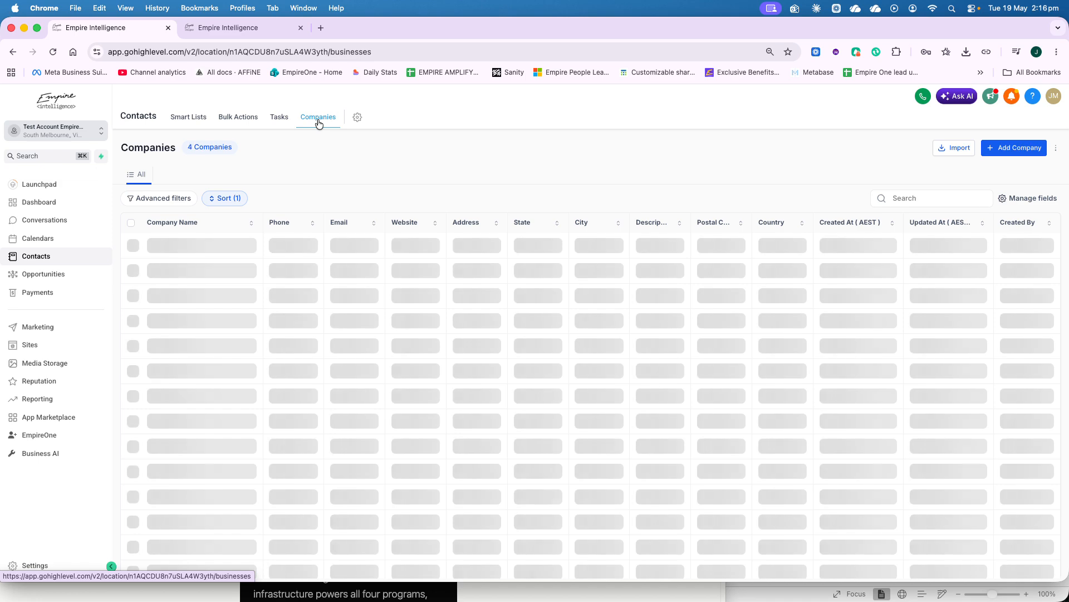
{"action": "left_click", "coordinate": [185, 114]}
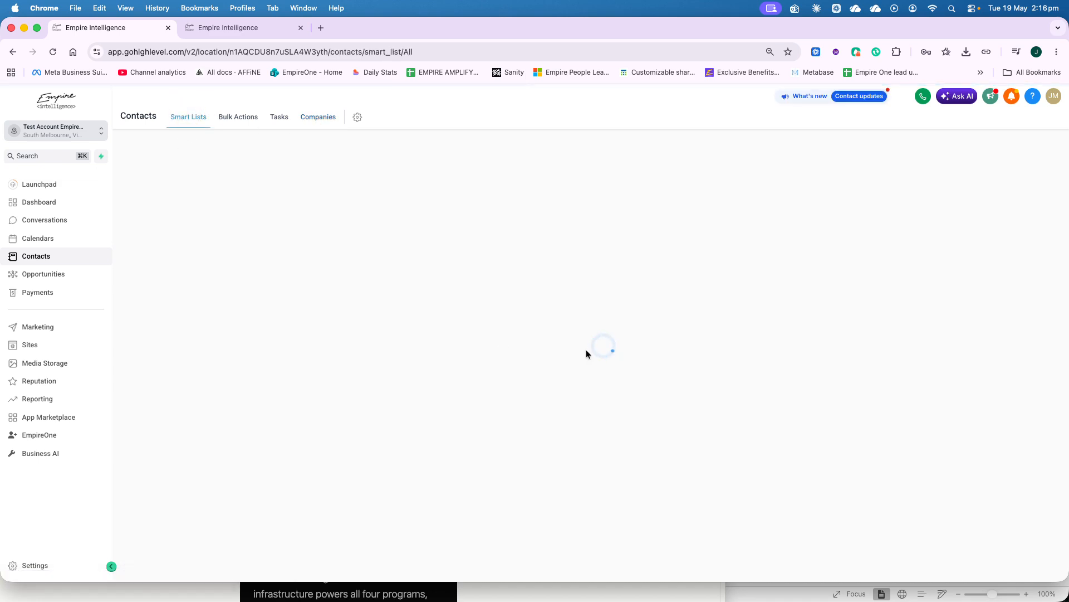